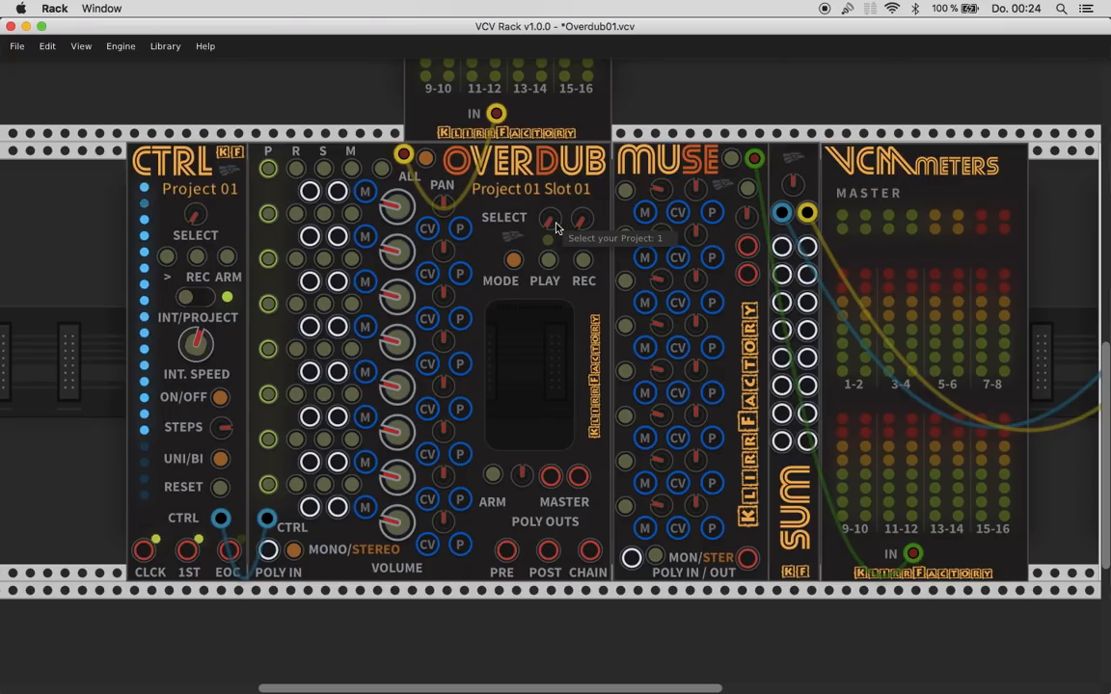
- Switch the Overdub module to Project 06 and return it to Project 01
drag(555, 225, 555, 206)
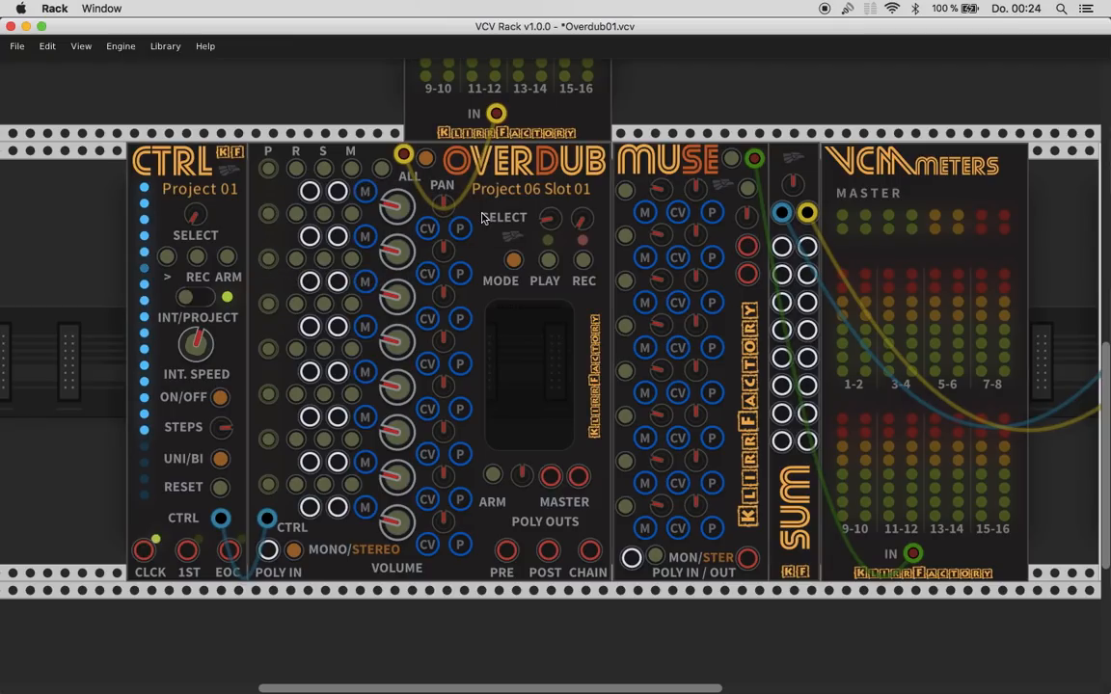
drag(548, 217, 548, 237)
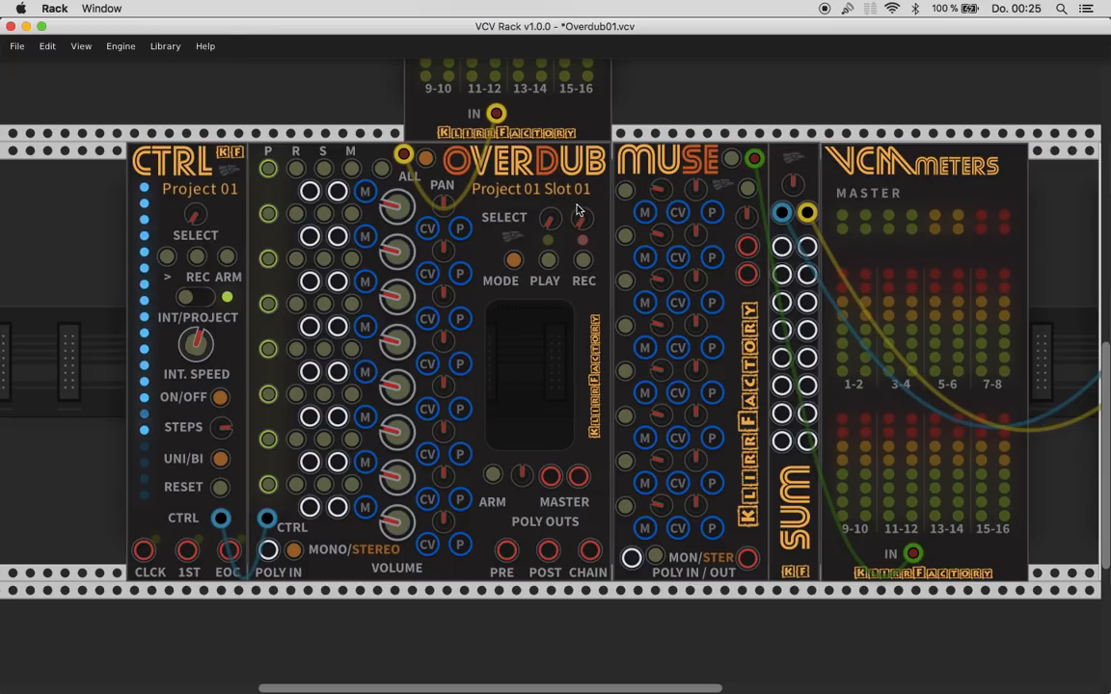
- Lower the internal speed of the CTRL module slightly while keeping Project 01 selected
mouse_move(576, 220)
mouse_move(199, 221)
mouse_down()
mouse_move(199, 159)
mouse_move(199, 220)
mouse_move(214, 246)
mouse_move(196, 220)
mouse_move(196, 230)
mouse_up()
mouse_move(192, 349)
mouse_down()
mouse_move(173, 303)
mouse_move(183, 301)
mouse_move(192, 349)
mouse_up()
- Patch Overdub's POST poly output to Muse's poly input and remove that cable again
drag(547, 551, 631, 558)
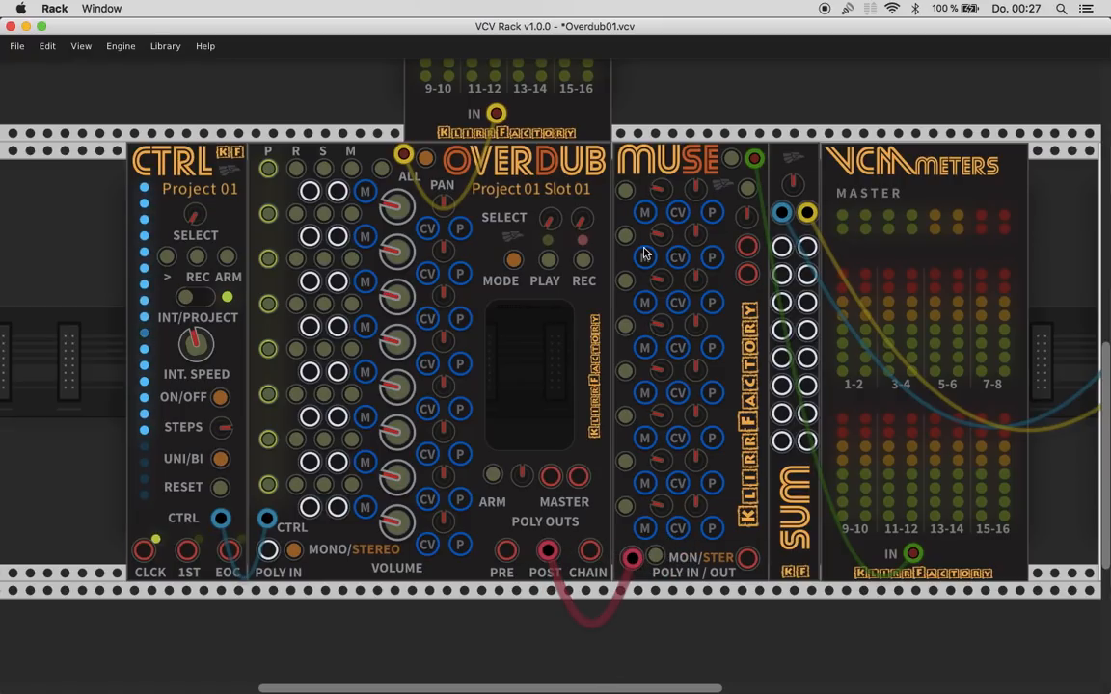
right_click(632, 557)
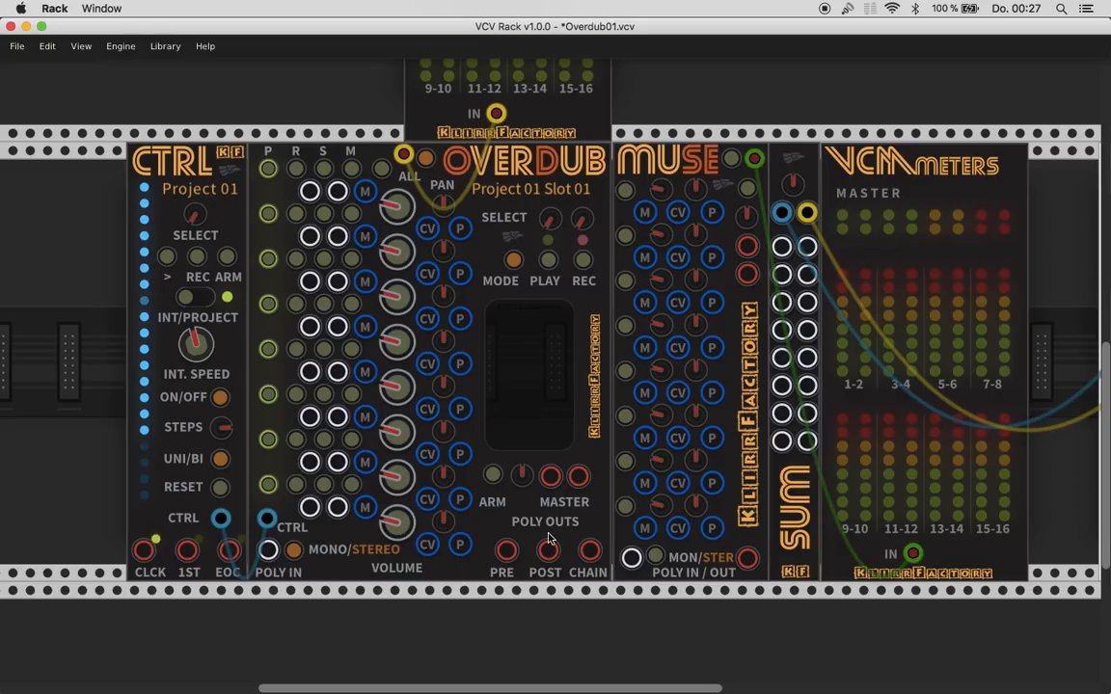
- Unplug Overdub's CTRL input to try its own play button, and reconnect it to the CTRL module's CTRL output
right_click(258, 522)
right_click(265, 516)
right_click(266, 517)
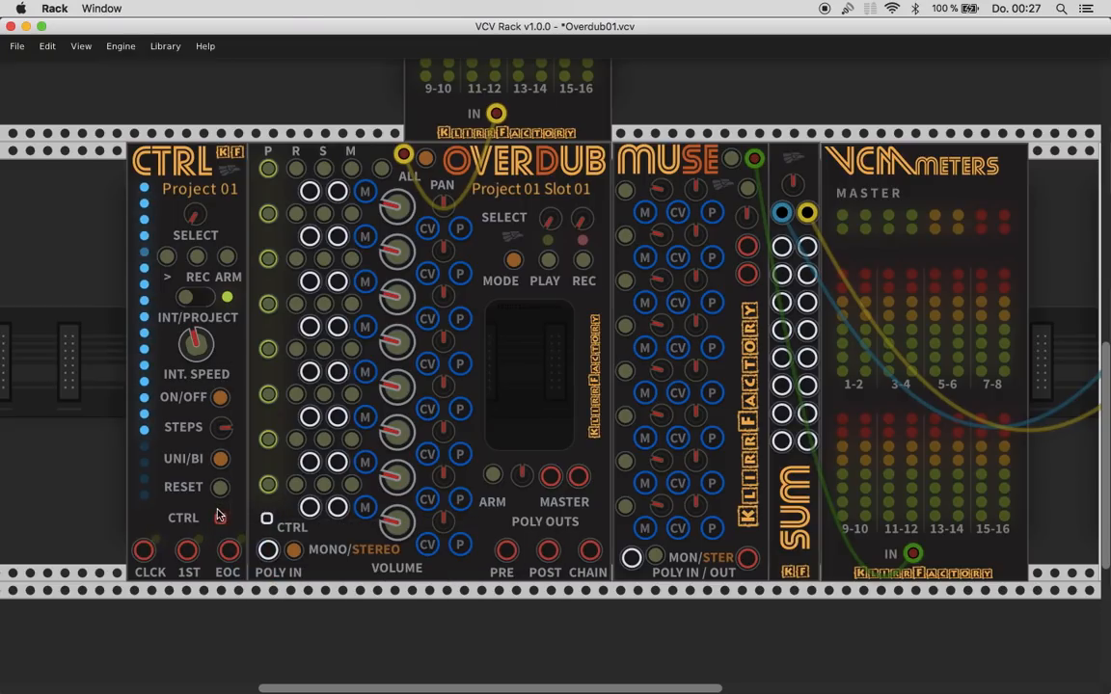
drag(220, 521, 267, 518)
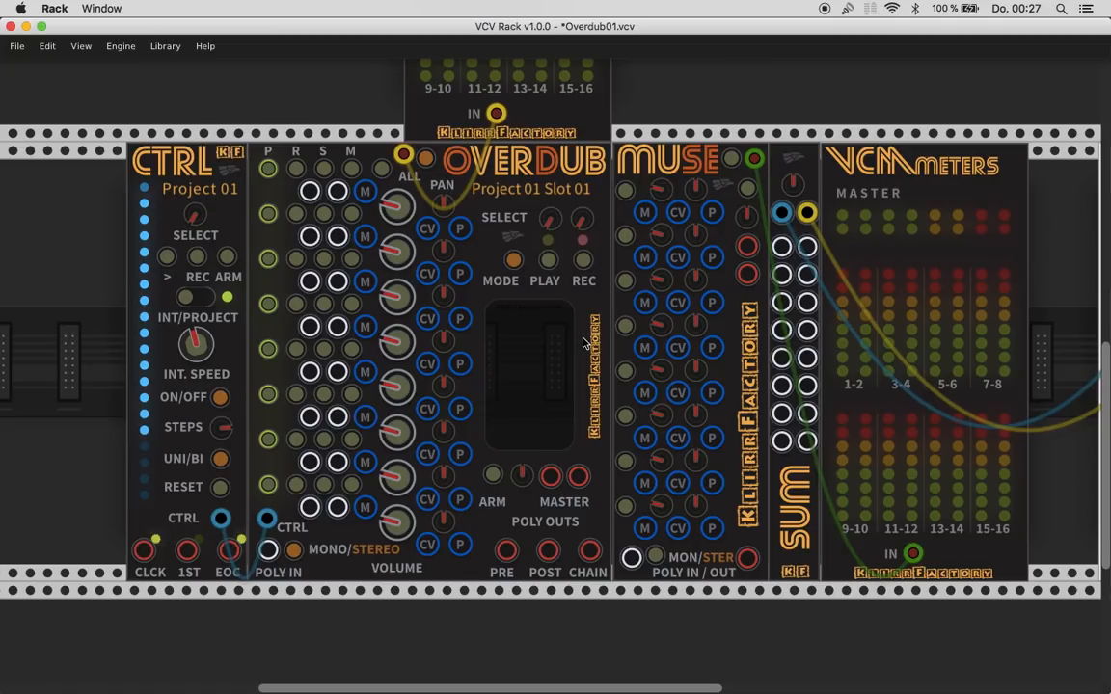
click(545, 262)
- Find MorphOsc~2 by searching the module browser for "mor" and place it directly before the CTRL module
scroll(318, 533, down, 4)
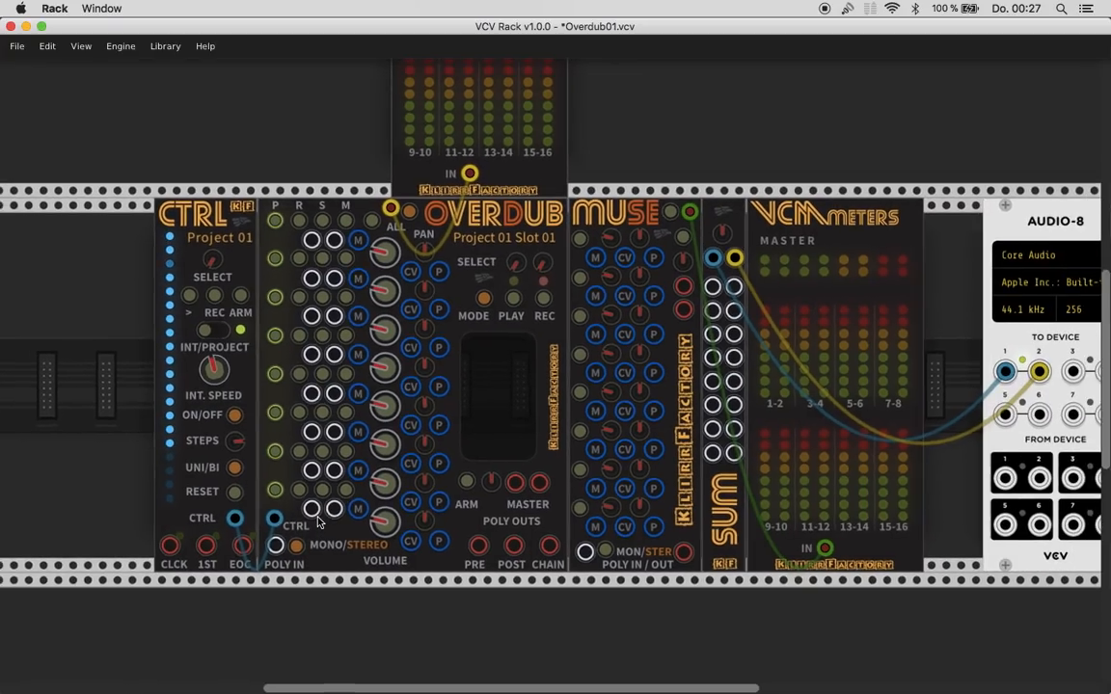
scroll(318, 522, left, 8)
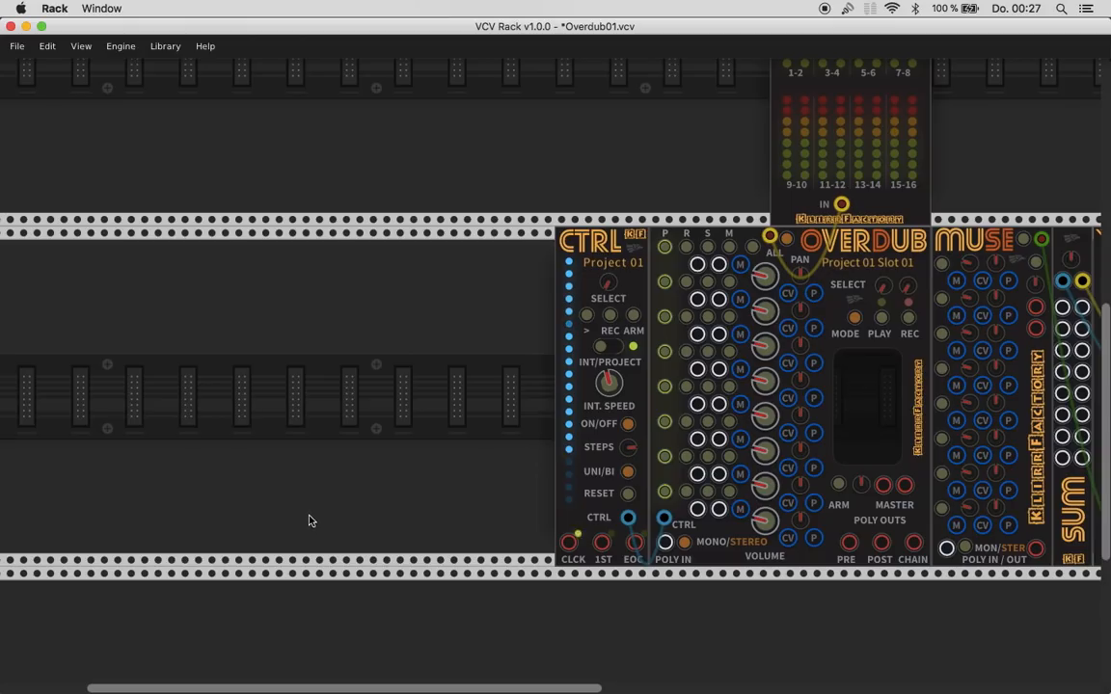
right_click(310, 519)
text(mor)
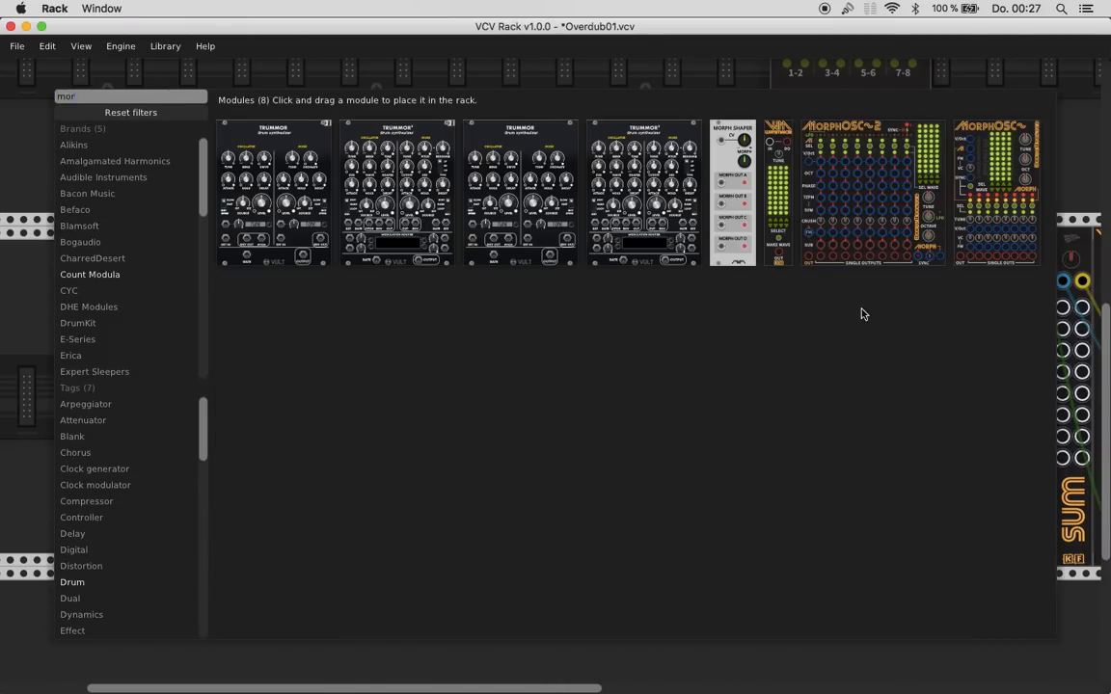
click(858, 243)
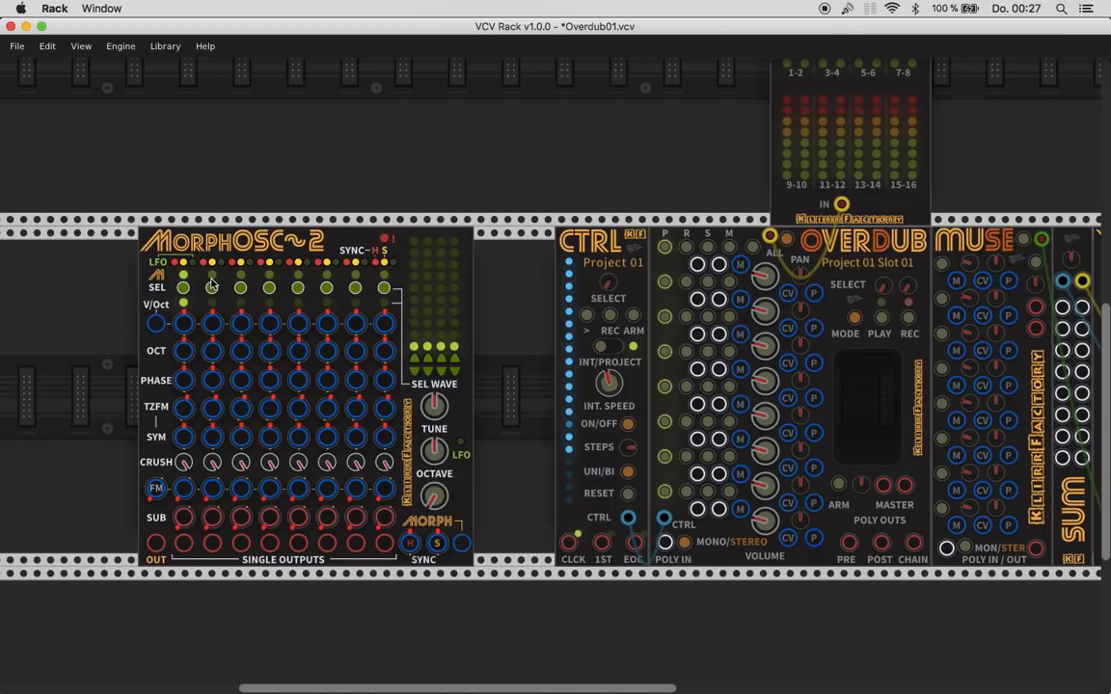
drag(225, 248, 305, 249)
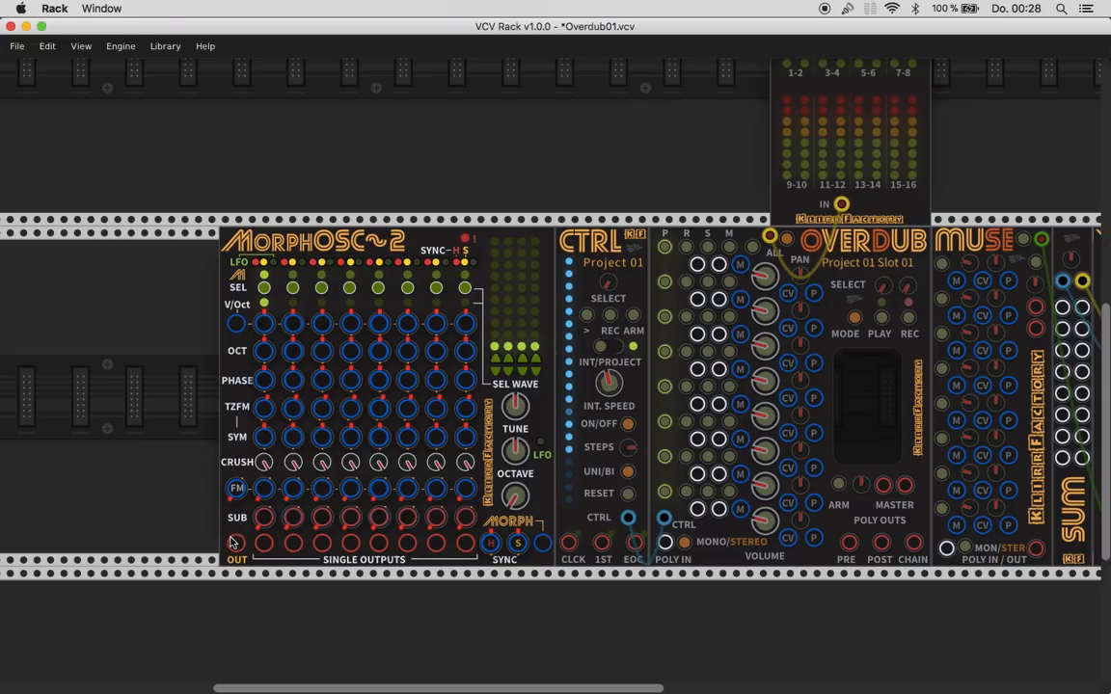
- Patch MorphOsc~2's polyphonic OUT to Overdub's POLY IN
drag(236, 542, 664, 548)
scroll(655, 536, up, 5)
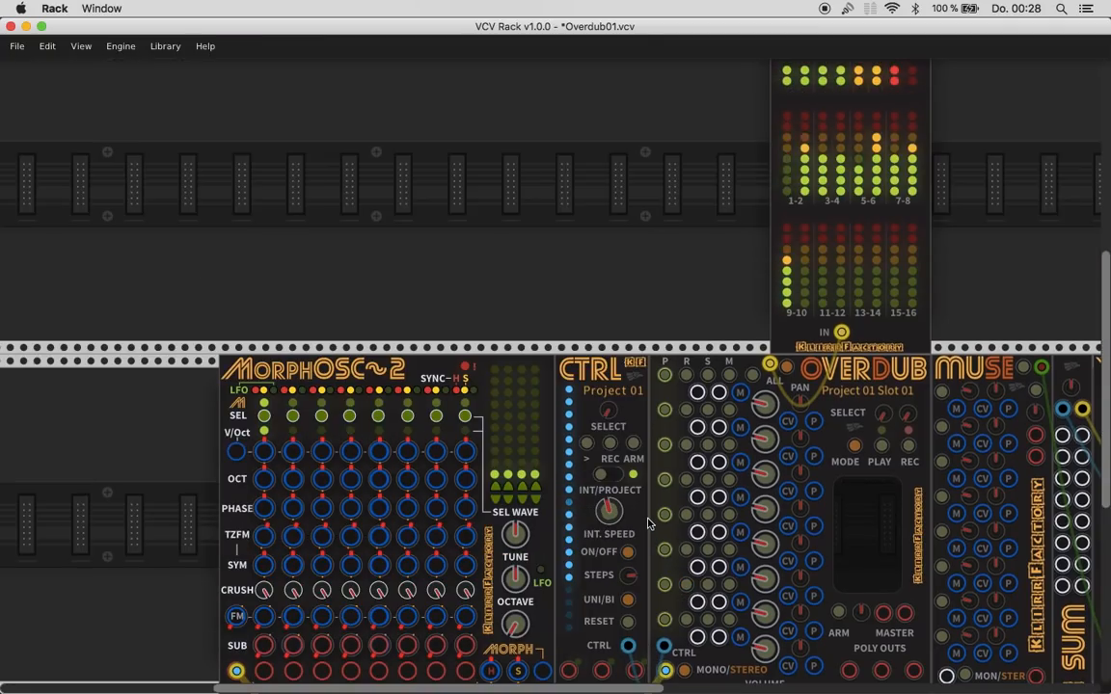
scroll(655, 506, up, 3)
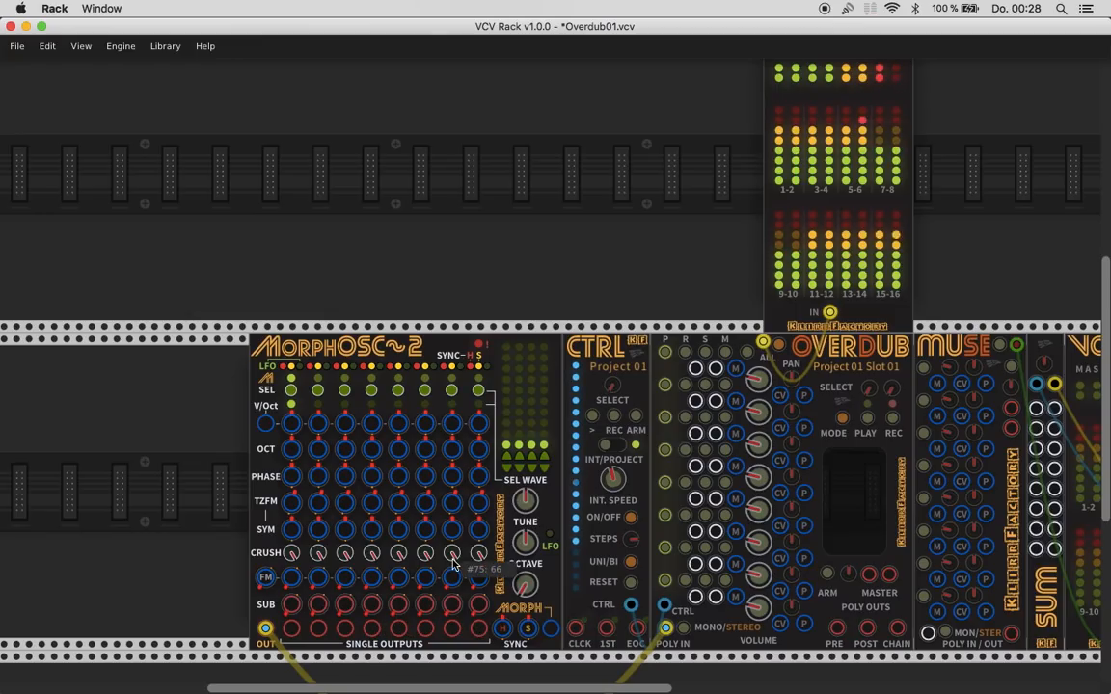
- Spread the modules along the row to open a gap between Overdub and Muse wide enough for another Overdub
drag(372, 349, 133, 333)
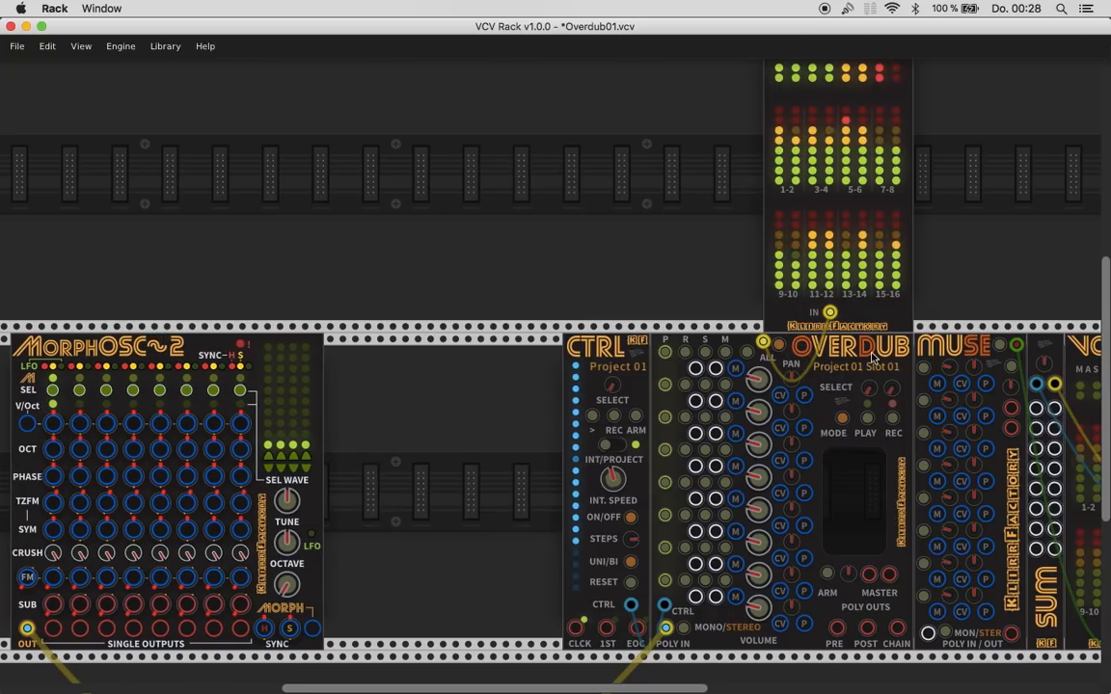
drag(879, 354, 546, 364)
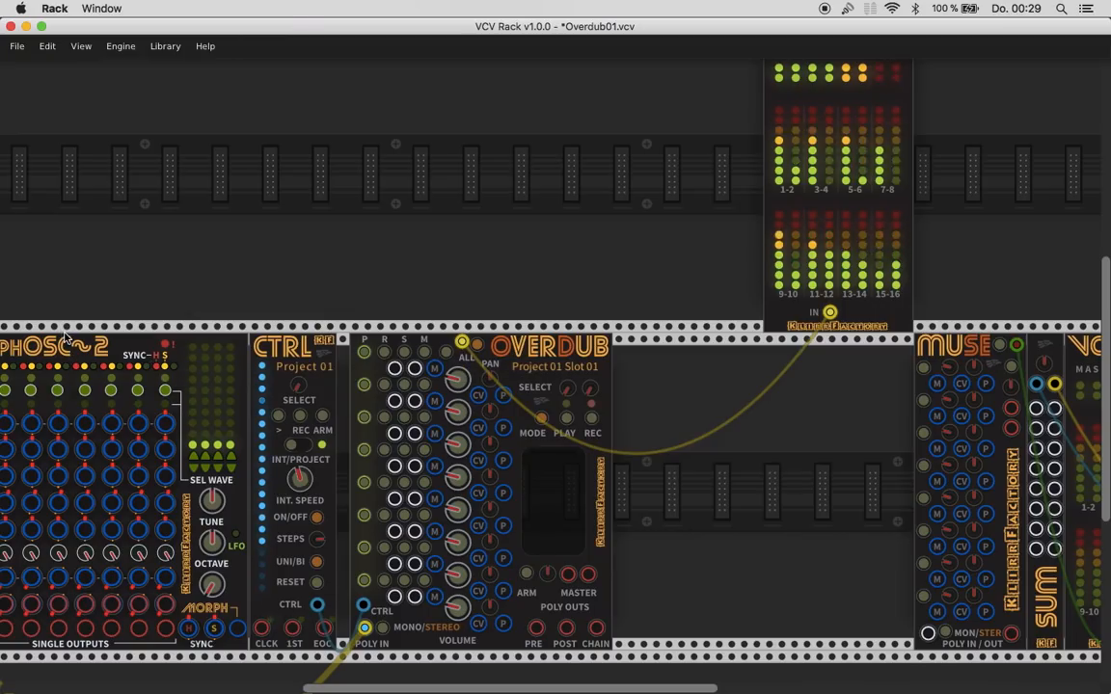
drag(80, 355, 166, 357)
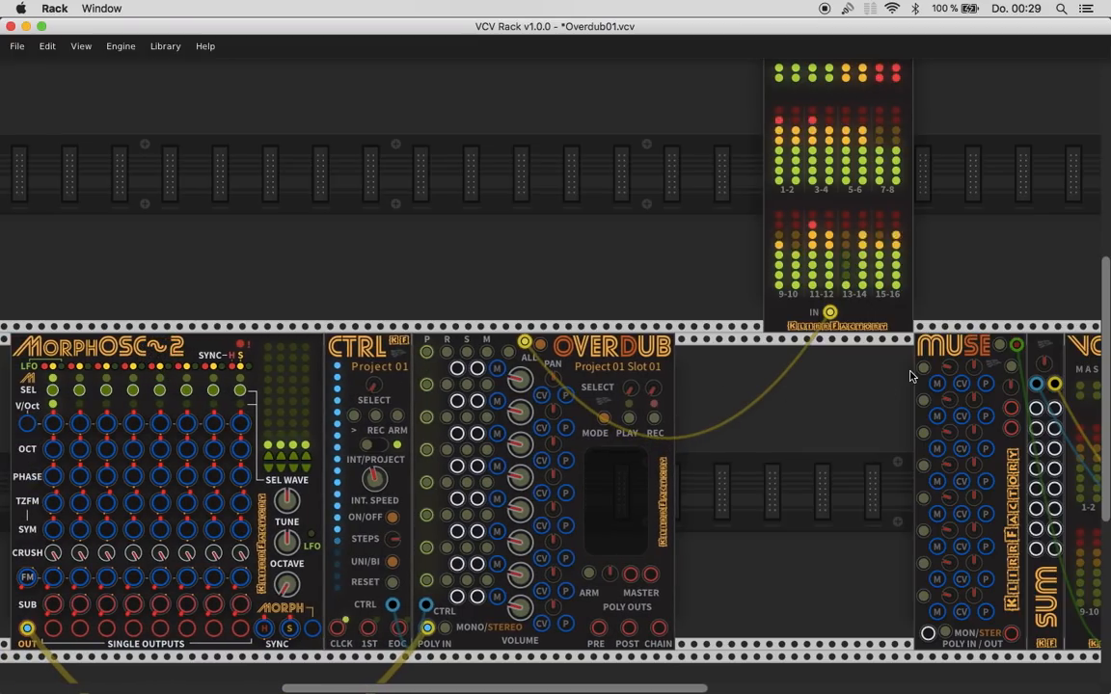
drag(964, 343, 1048, 341)
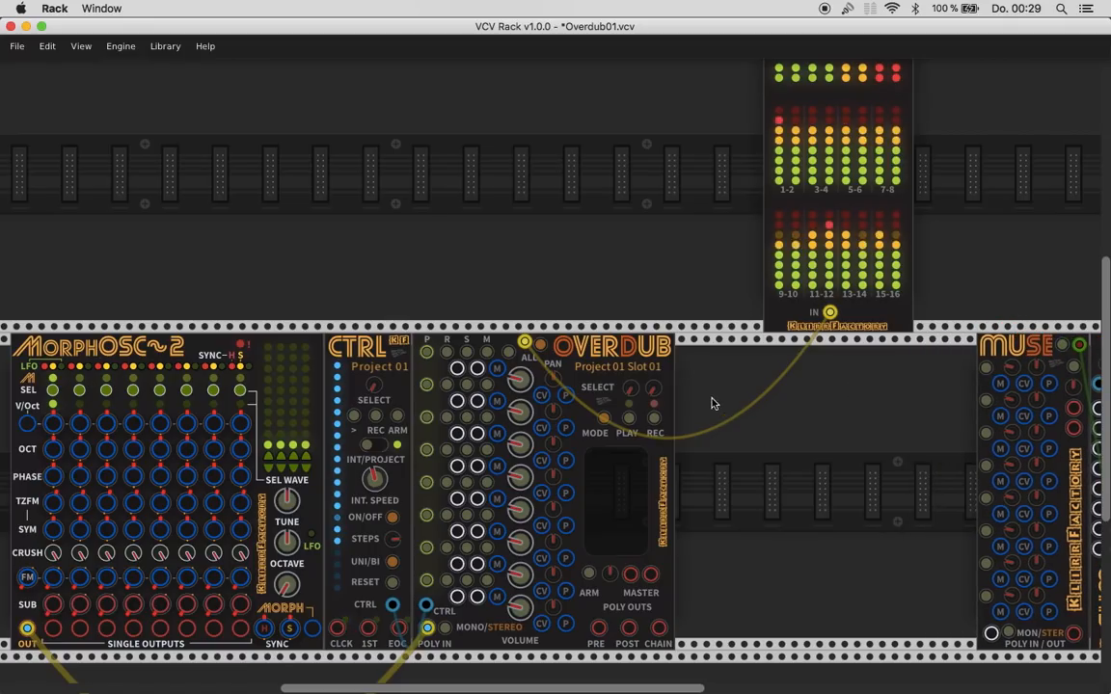
- Duplicate Overdub into the gap before Muse and patch the first Overdub's CHAIN output to the copy's POLY IN
key(super+d)
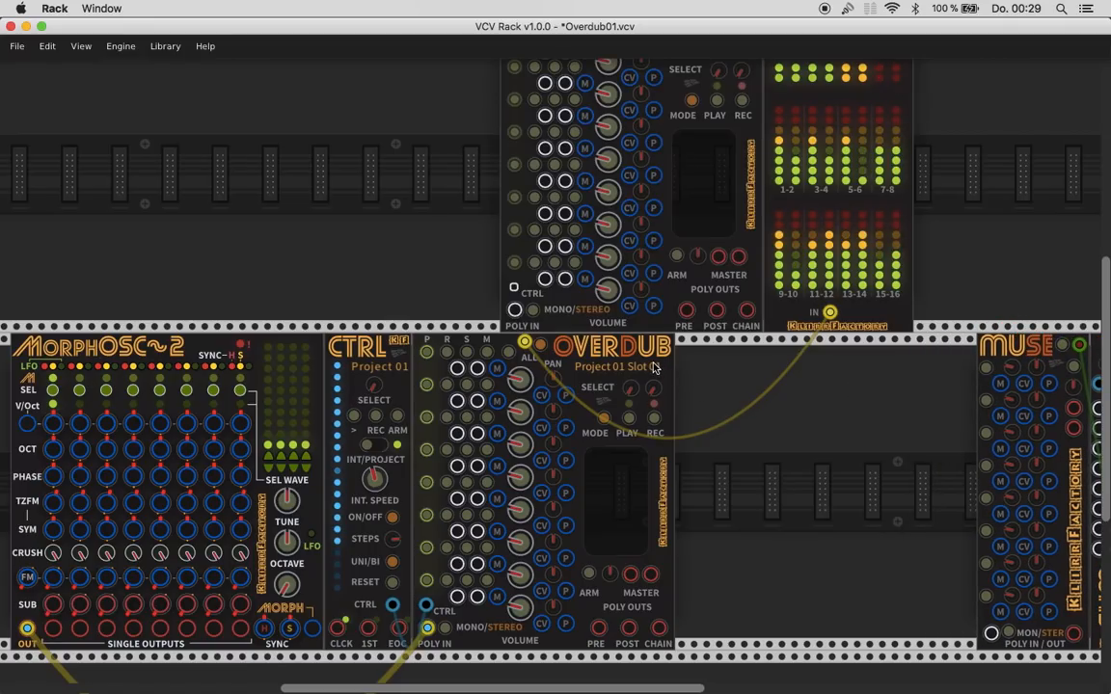
scroll(653, 365, up, 1)
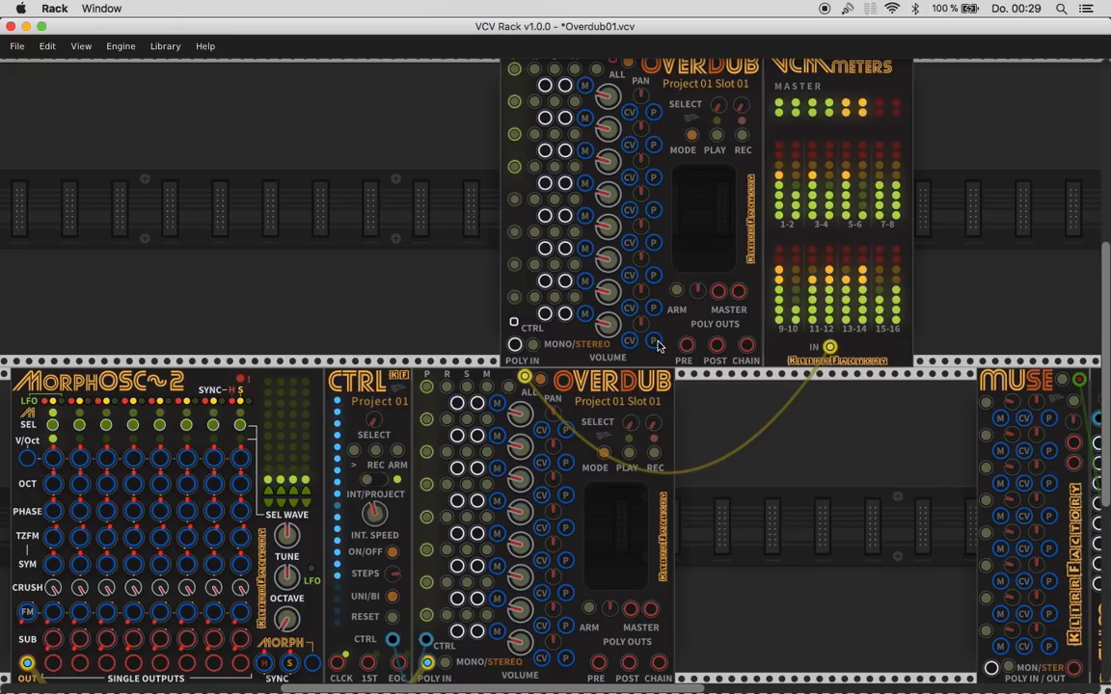
drag(652, 357, 821, 491)
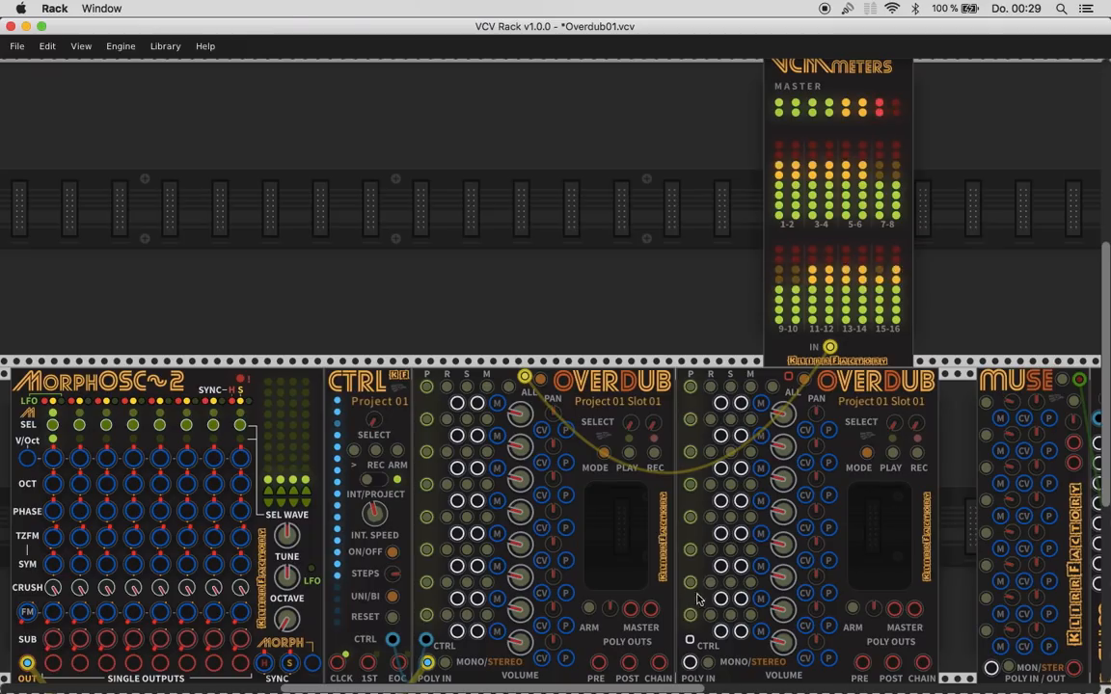
drag(660, 666, 690, 593)
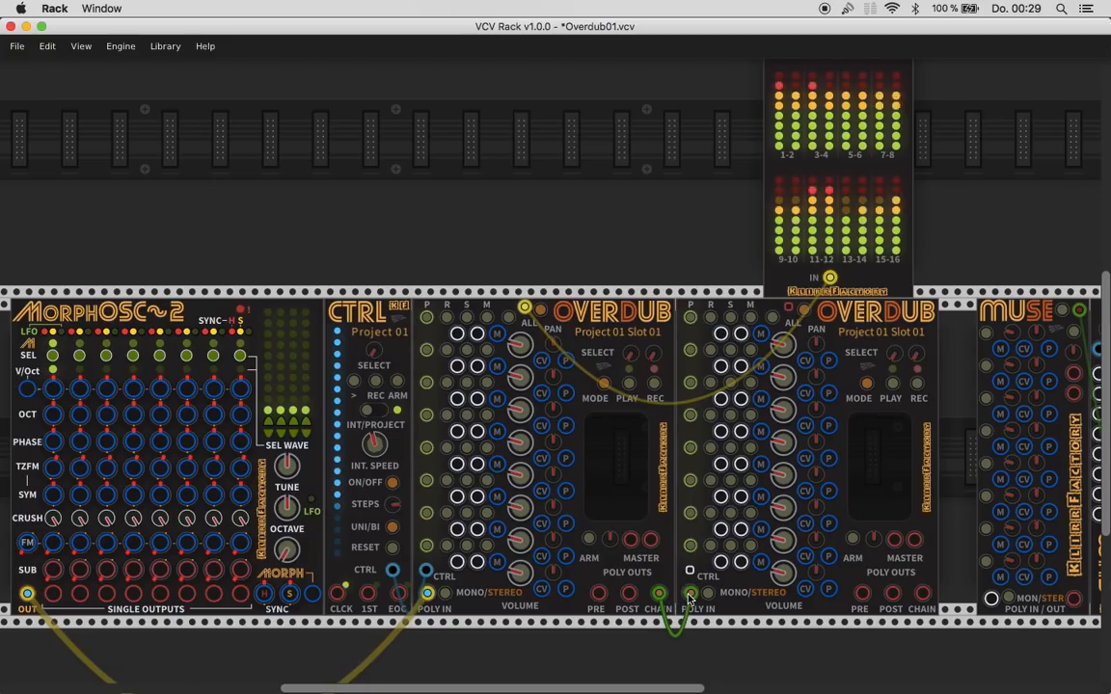
- Move VCM Meters above the first Overdub and add a duplicate beside it fed by the second Overdub's ALL output
drag(859, 276, 533, 273)
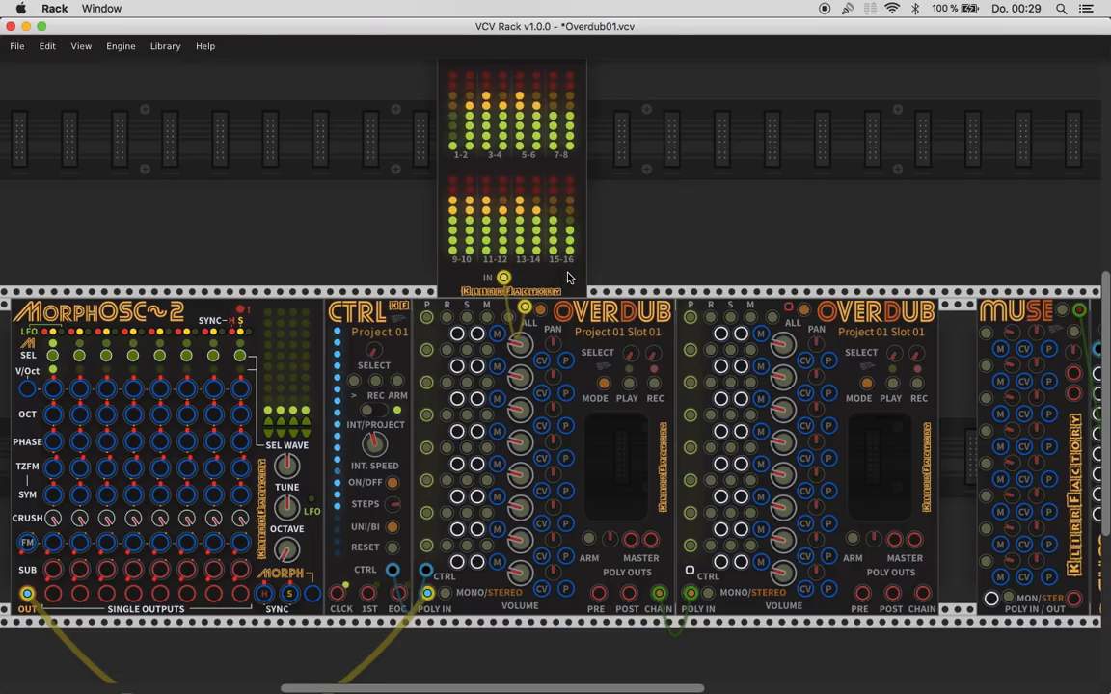
key(super+d)
drag(654, 278, 789, 310)
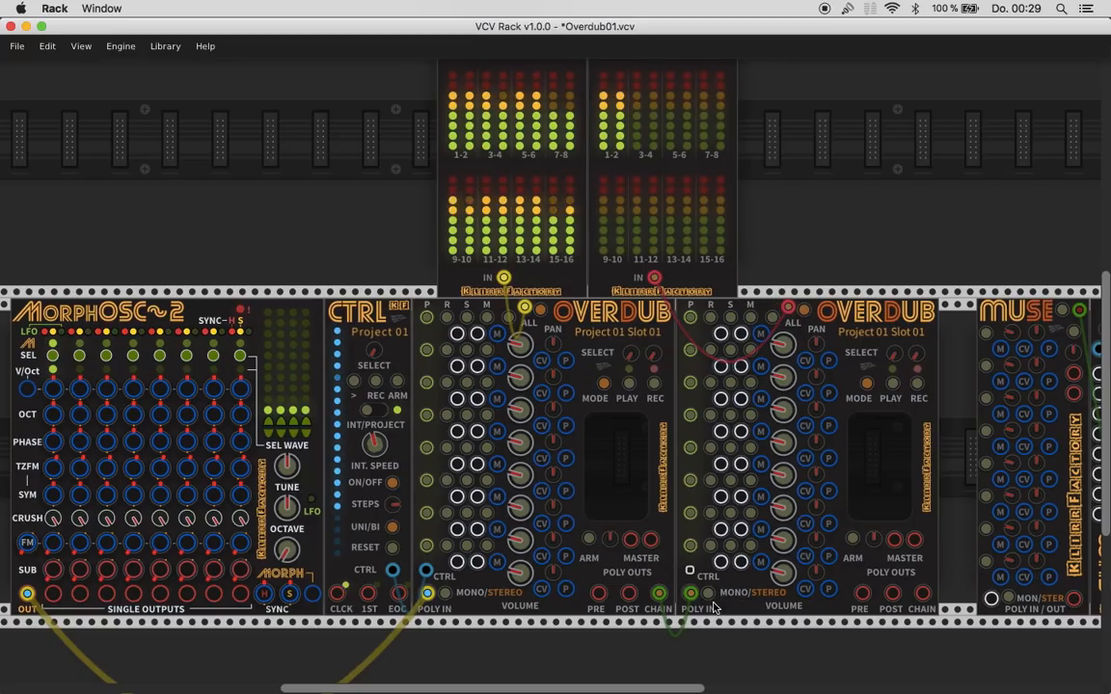
scroll(553, 368, up, 2)
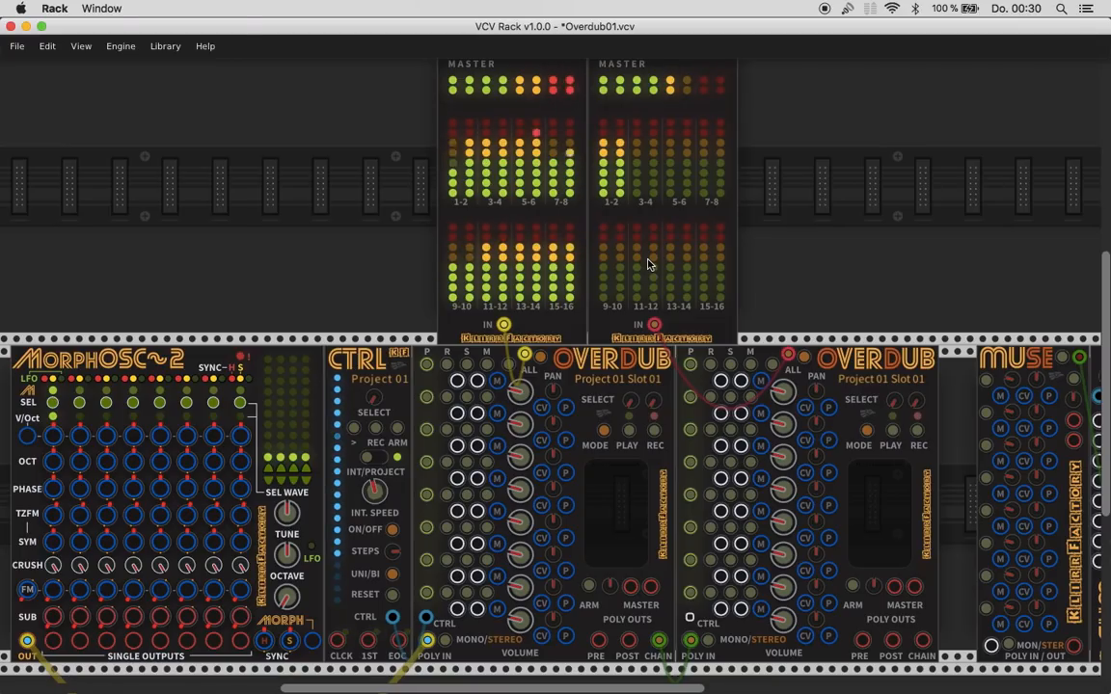
- Set the second Overdub to slot 02 of Project 01
scroll(648, 264, down, 2)
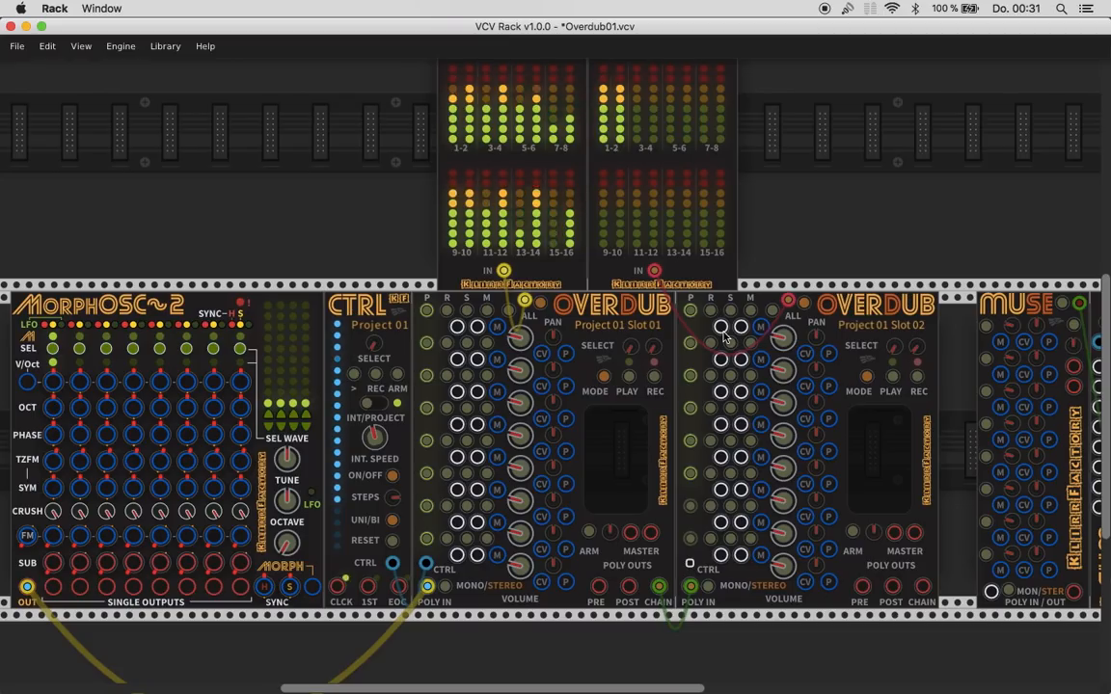
scroll(725, 338, up, 1)
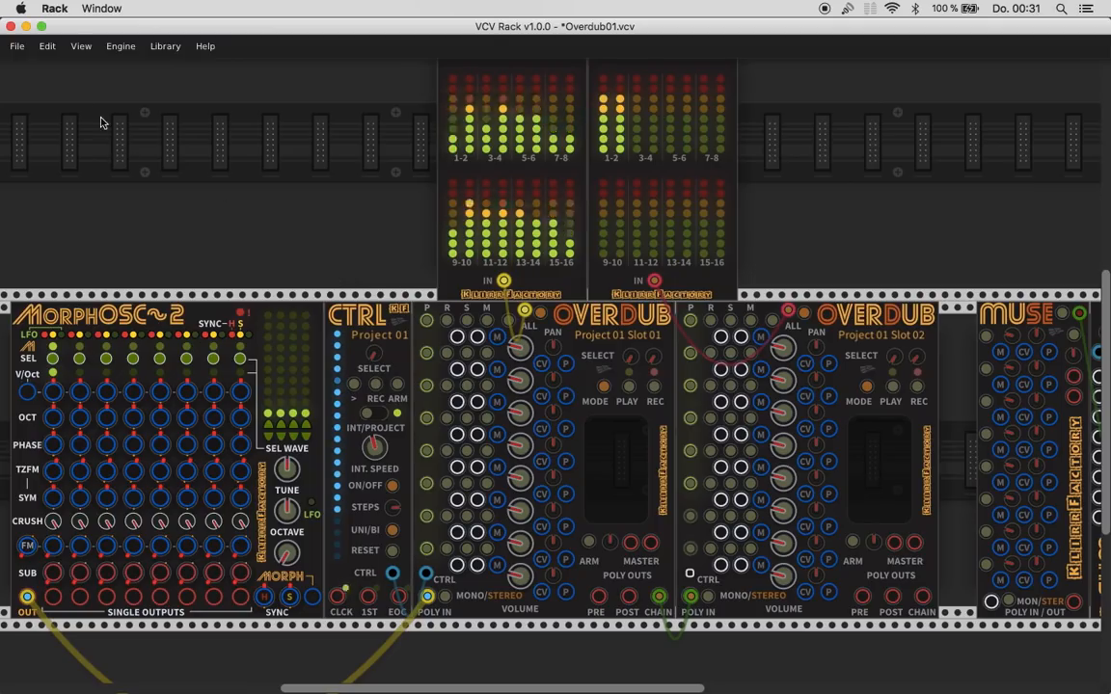
- Open the patch 01Beat-rec01.vcv, discarding the unsaved current patch
click(18, 46)
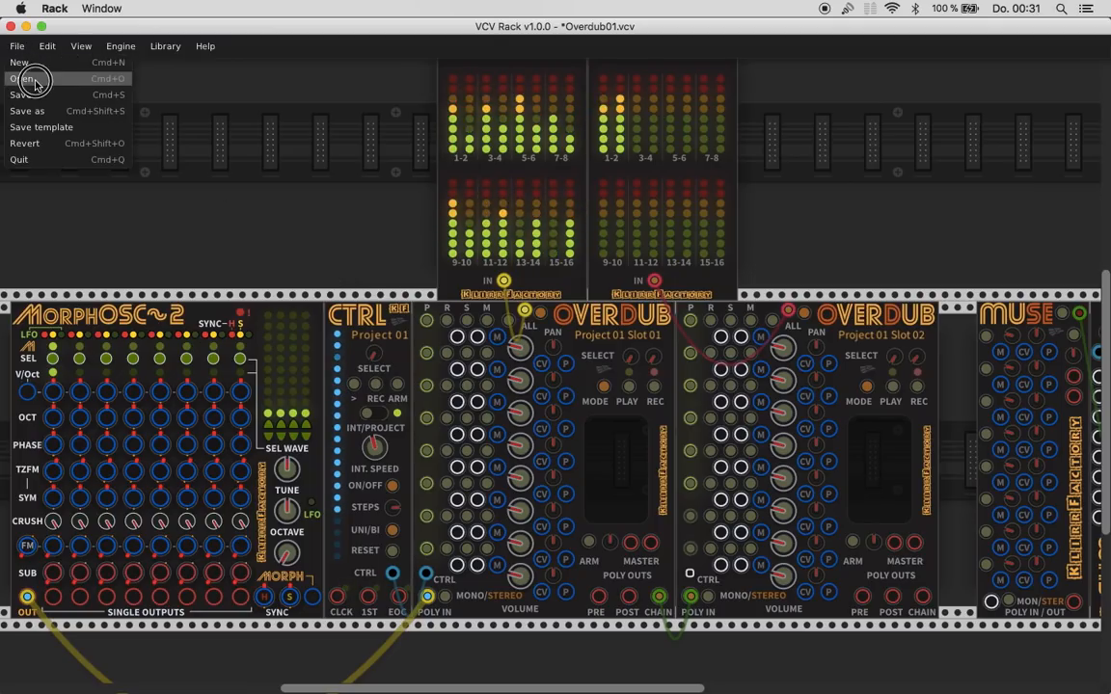
click(35, 82)
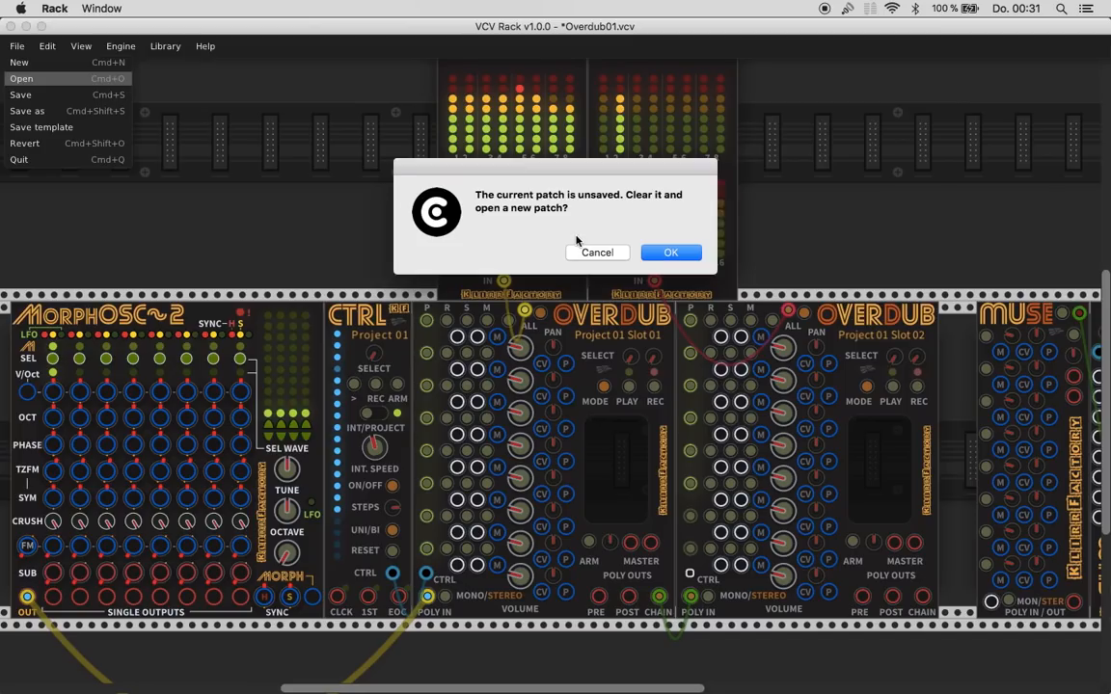
click(658, 254)
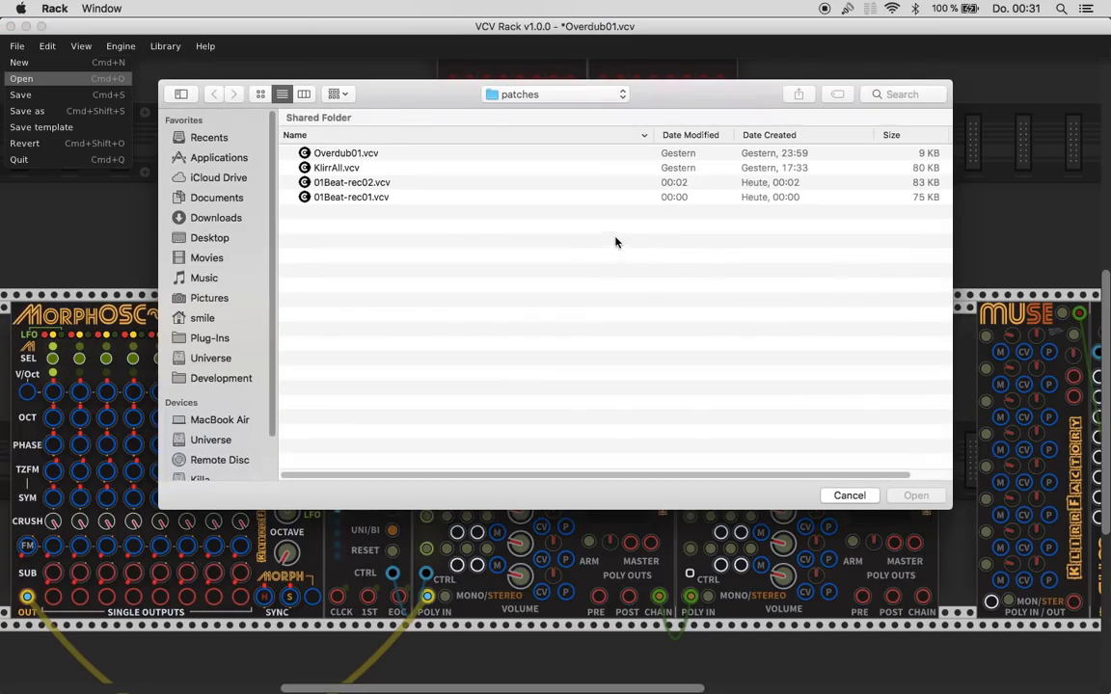
click(385, 203)
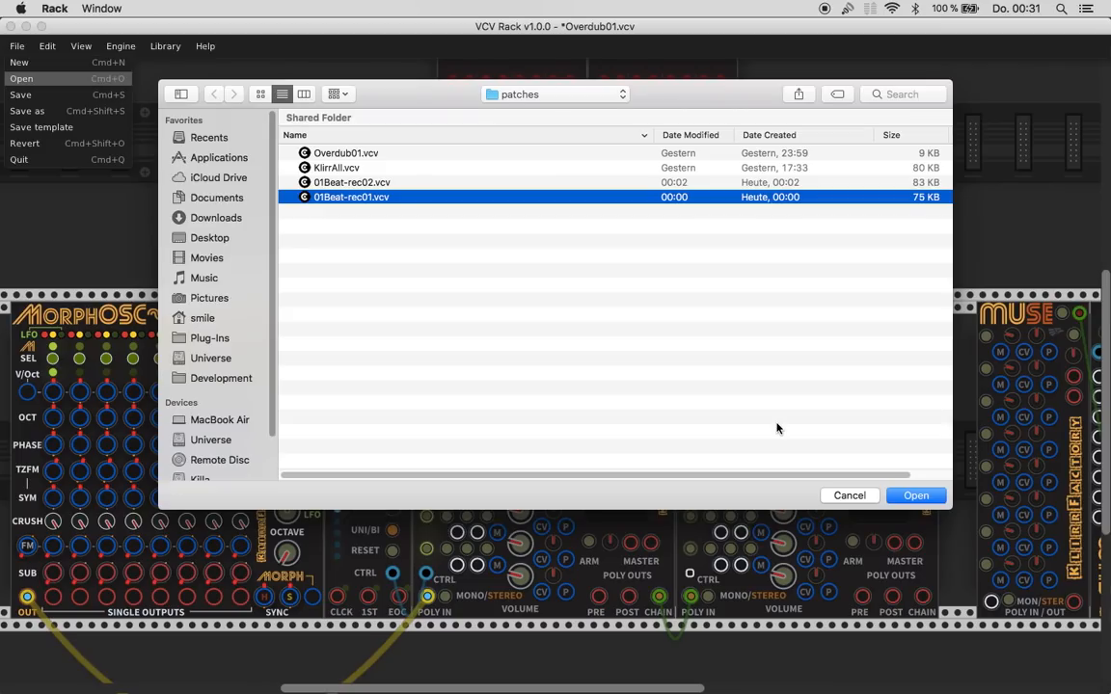
key(Return)
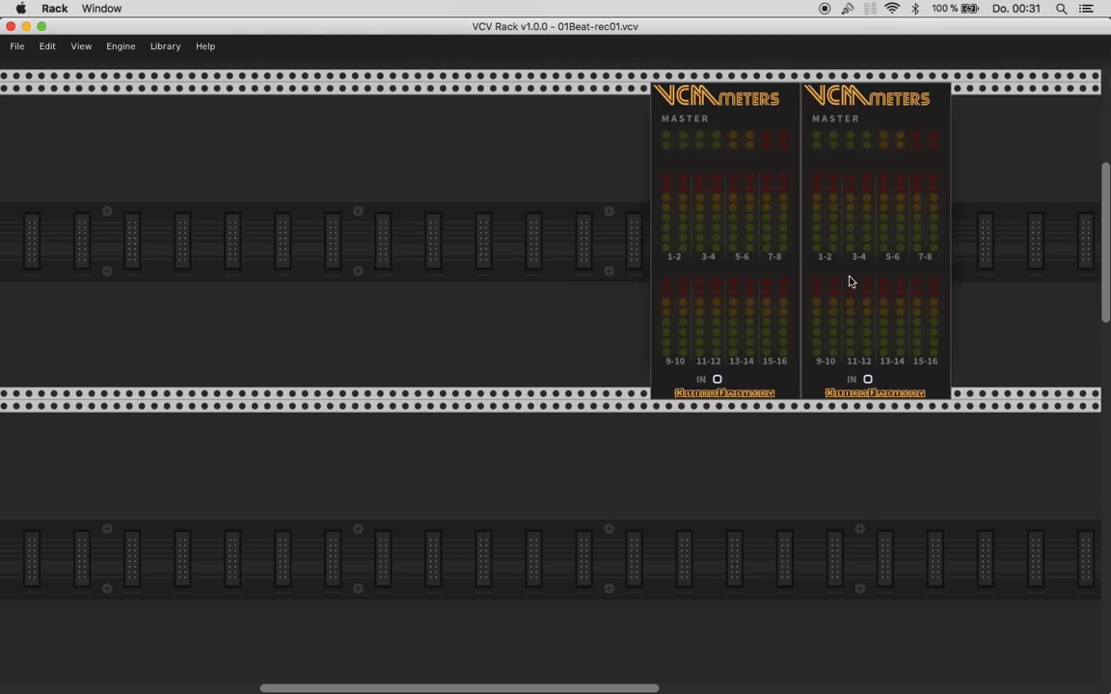
- Delete the two unconnected VCM Meters modules in the otherwise empty rows above the patch
key(BackSpace)
key(BackSpace)
scroll(702, 342, down, 12)
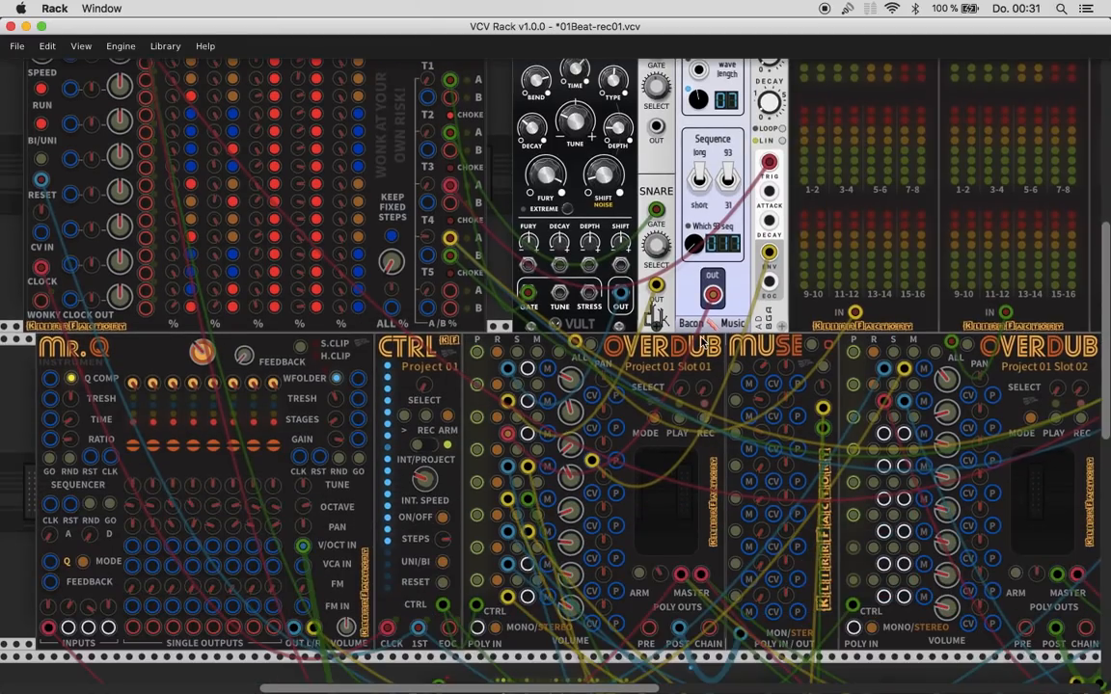
super+scroll(703, 343, down, 3)
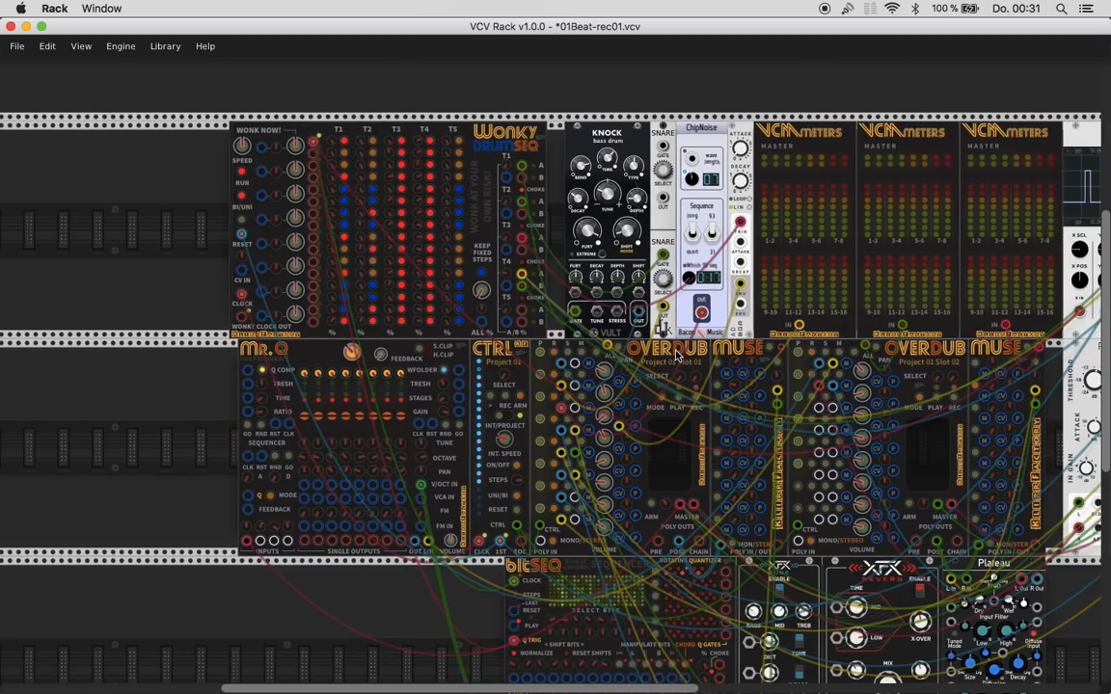
scroll(677, 355, right, 5)
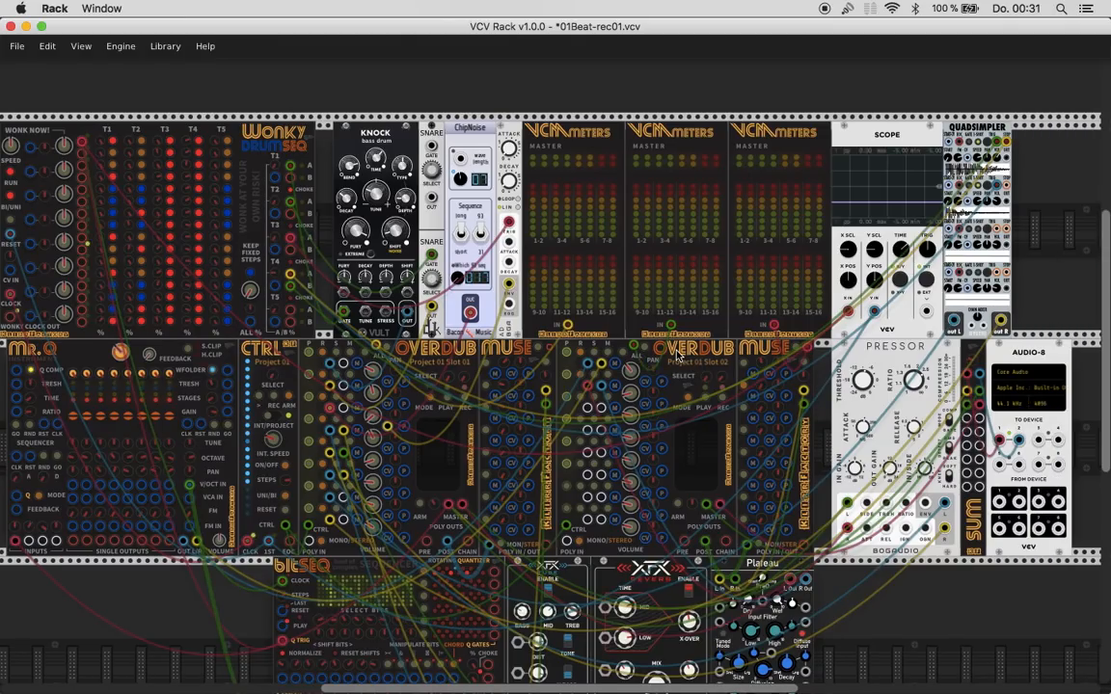
- Set the first Overdub, the second Overdub and the CTRL module to Project 03
scroll(677, 356, down, 3)
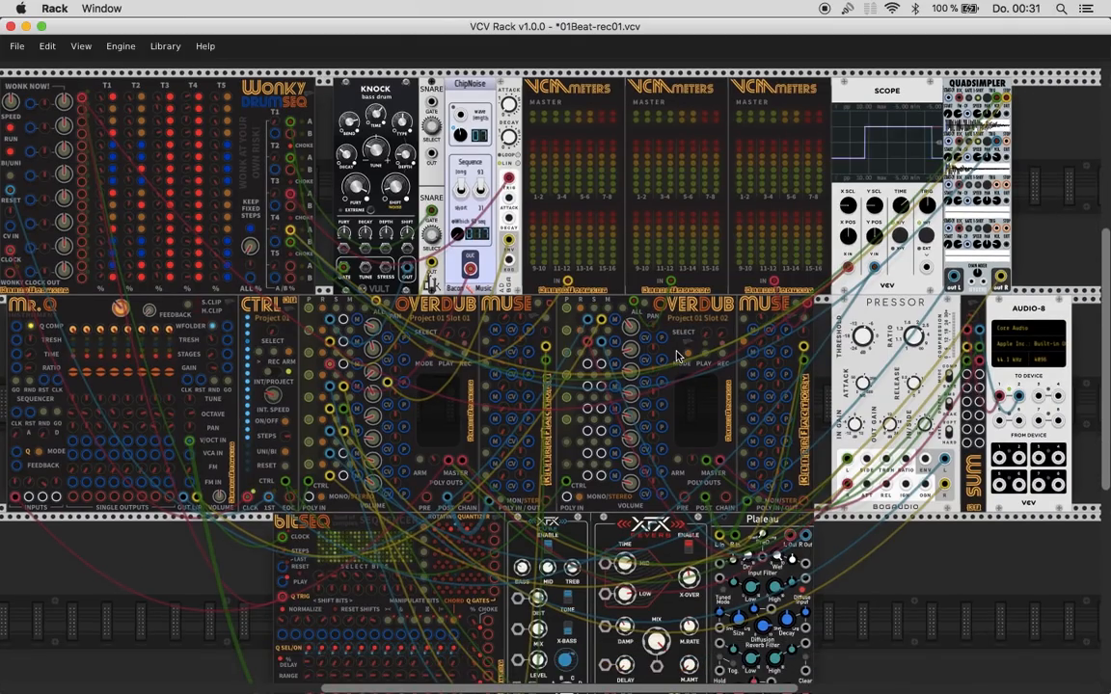
super+scroll(677, 355, down, 1)
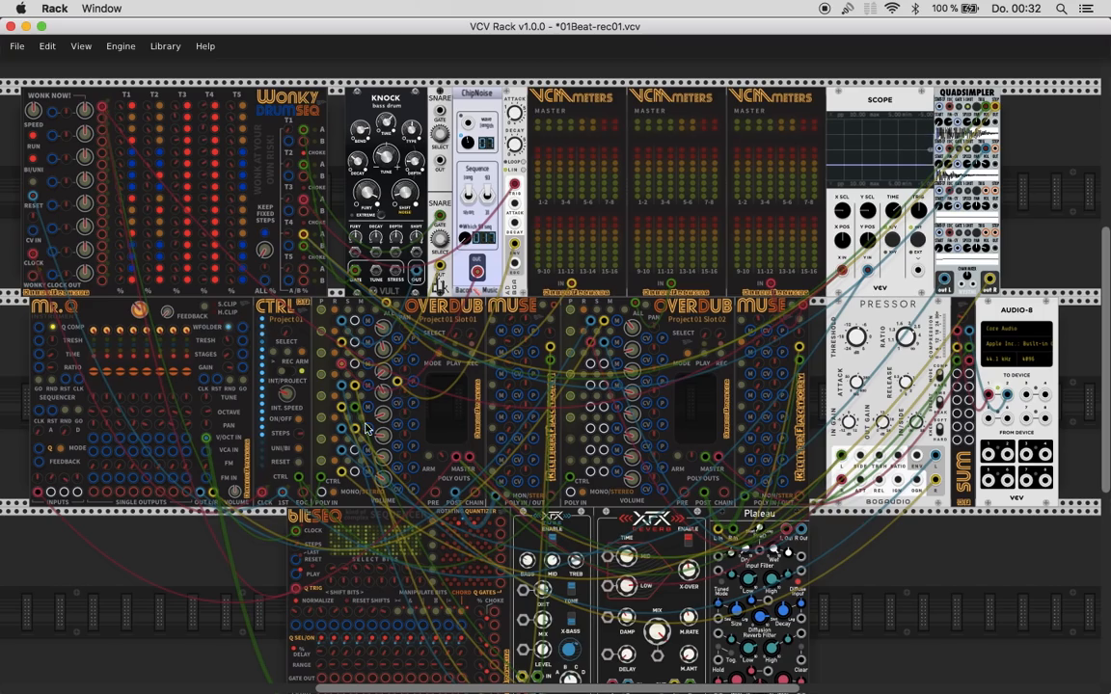
scroll(366, 426, up, 5)
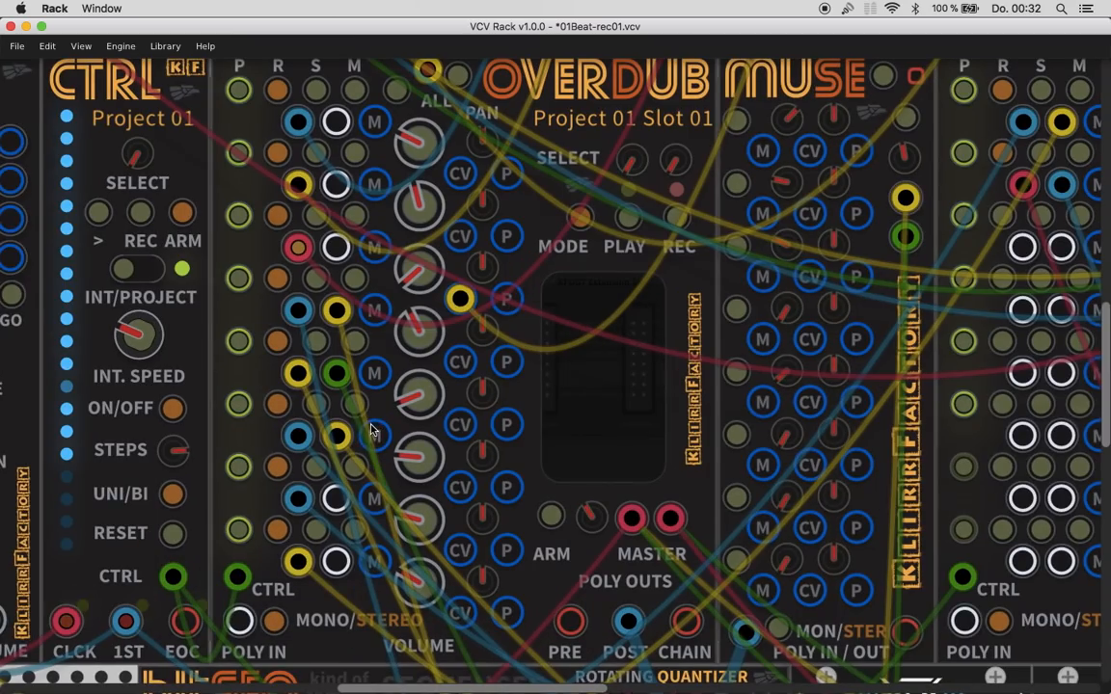
scroll(372, 430, down, 4)
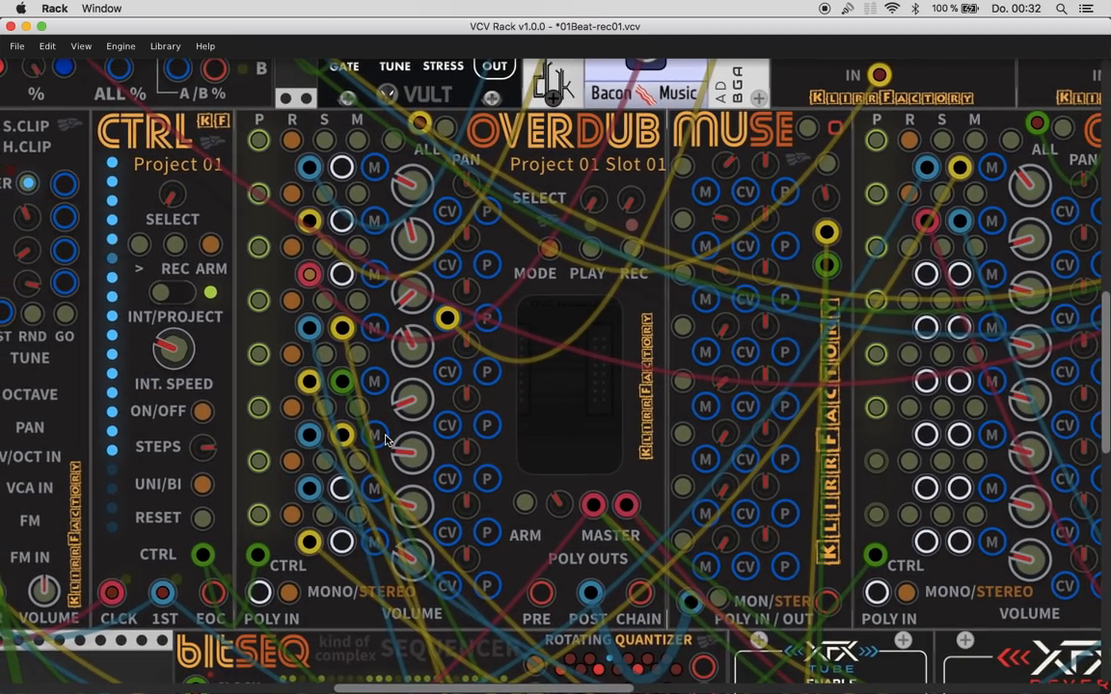
scroll(415, 395, down, 1)
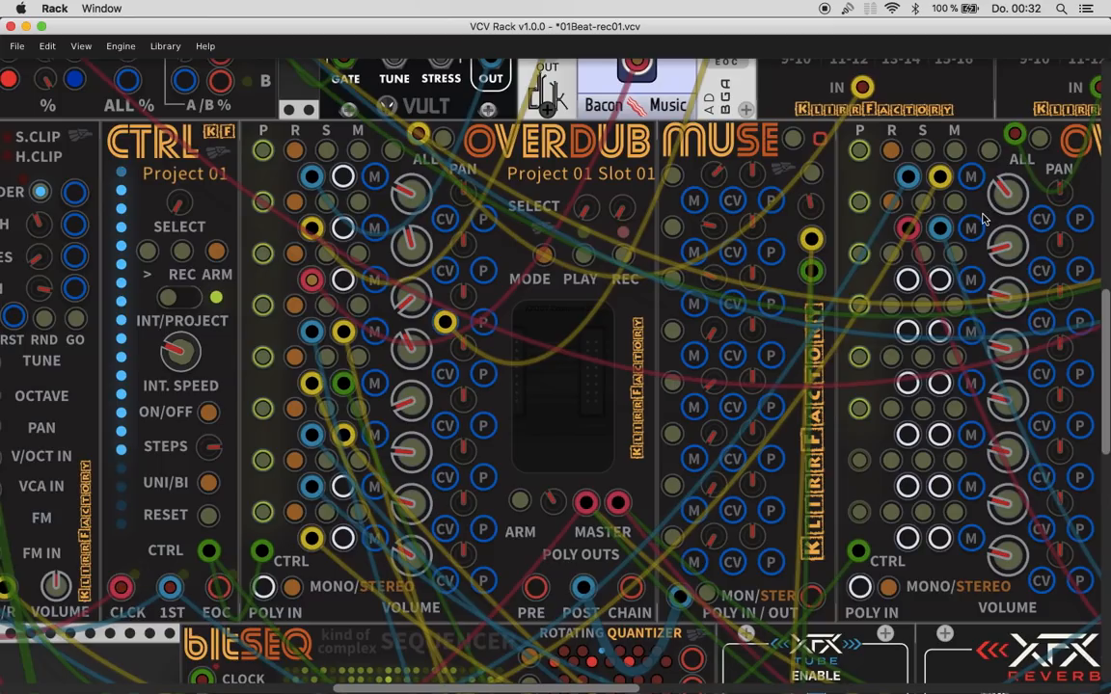
scroll(983, 220, right, 5)
scroll(983, 220, left, 1)
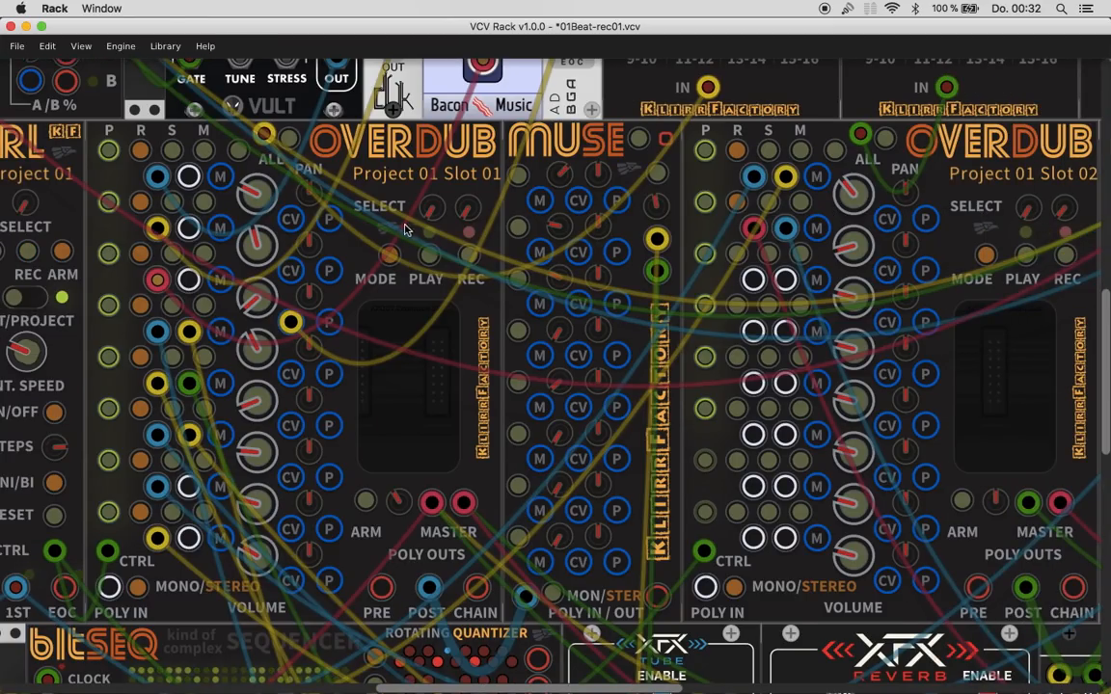
drag(431, 207, 431, 193)
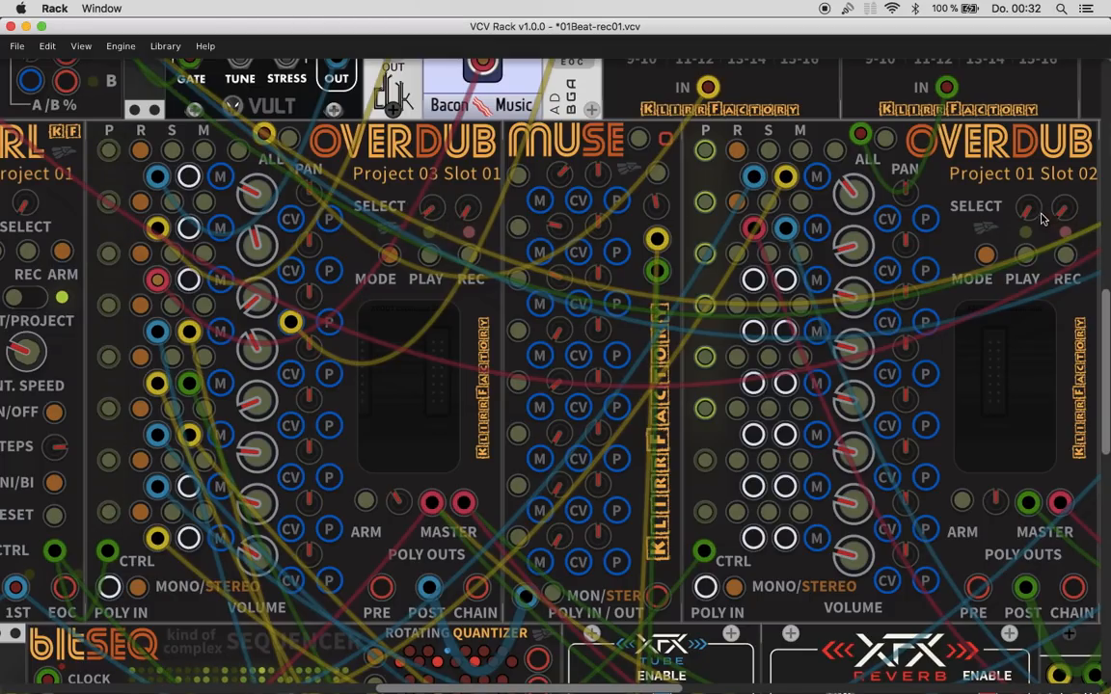
drag(1027, 206, 1028, 191)
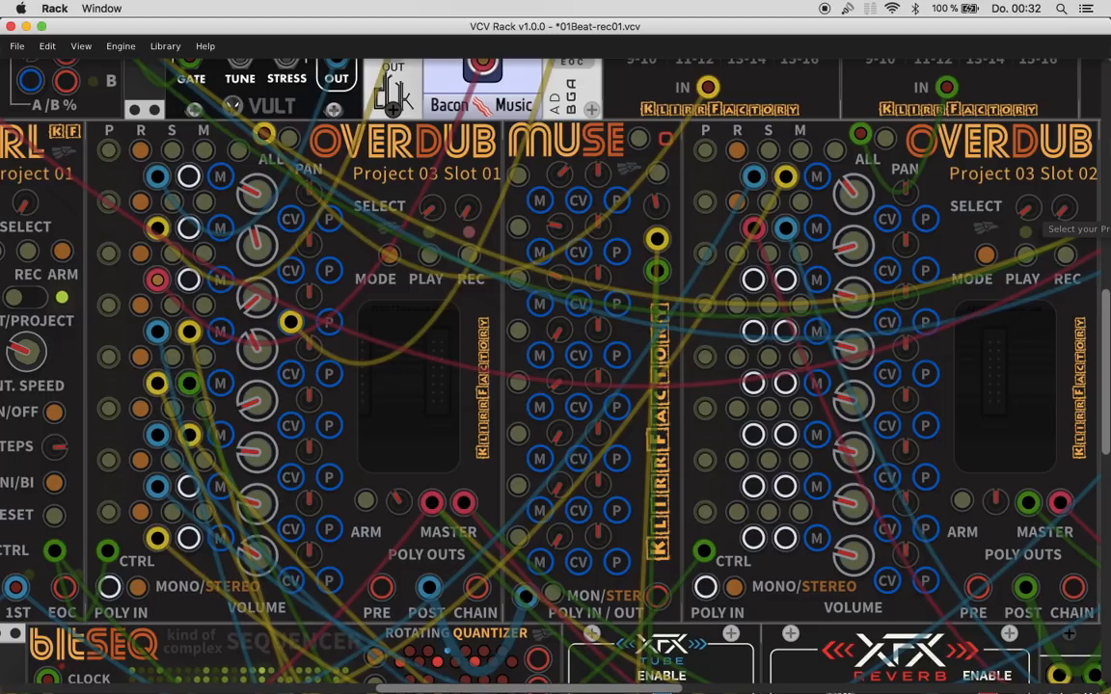
scroll(552, 183, left, 2)
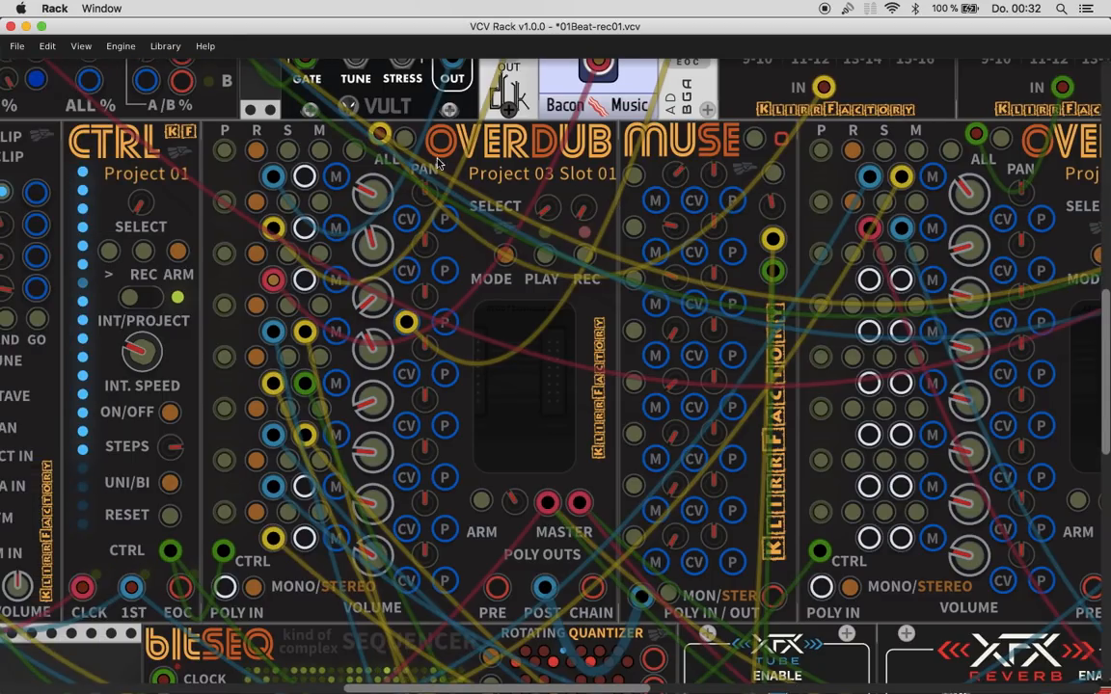
drag(140, 202, 139, 185)
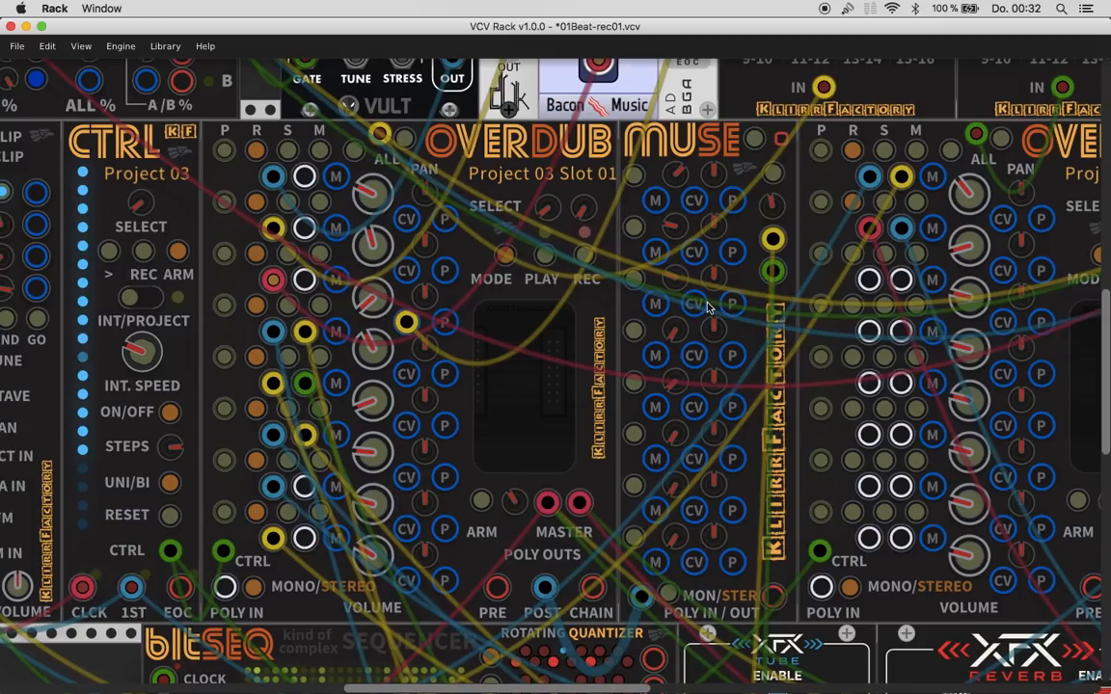
- Examine the CTRL module's record controls, the first Overdub's playback, record, solo and mute channel buttons, and the sequencer feeding them
scroll(707, 306, down, 5)
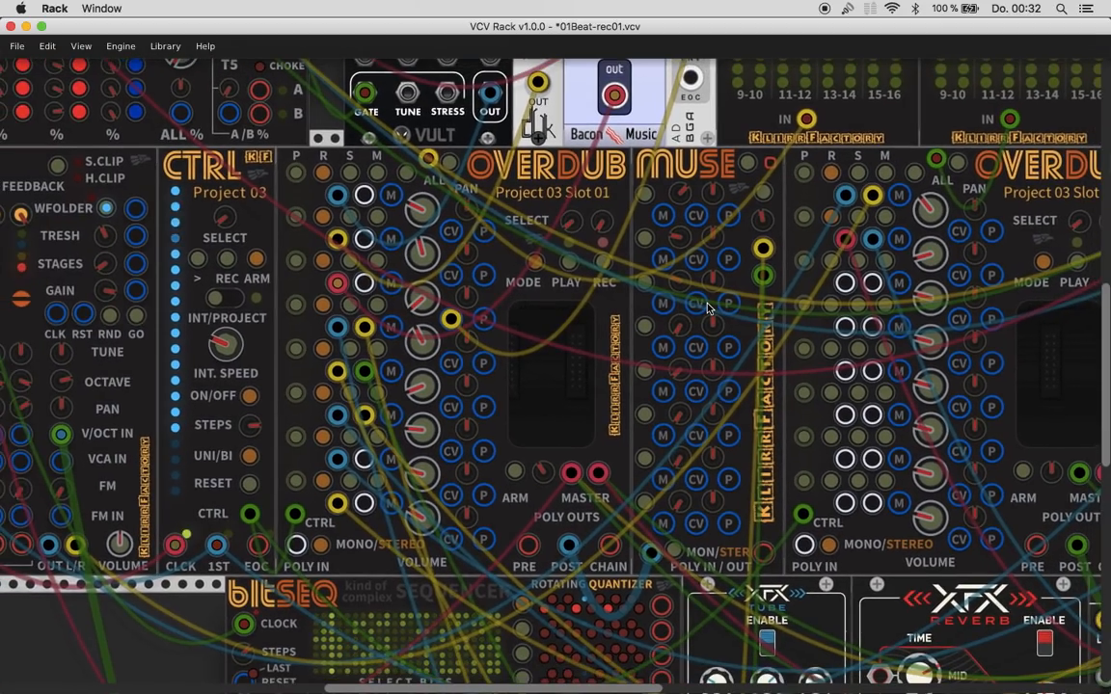
scroll(707, 307, down, 1)
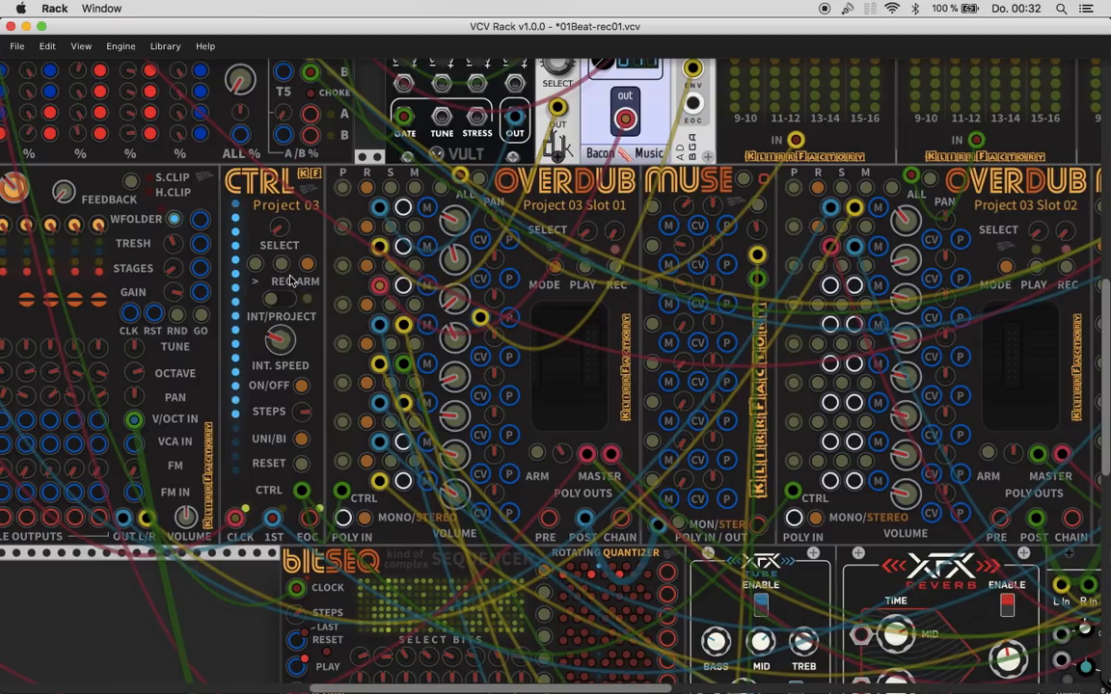
scroll(289, 279, up, 3)
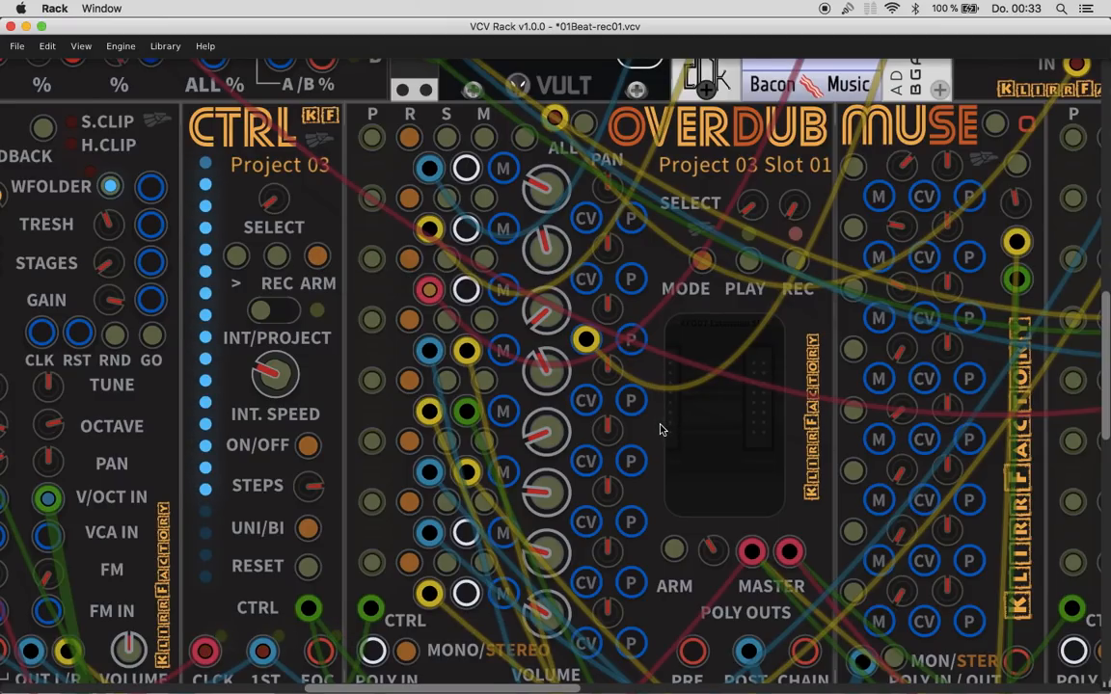
scroll(659, 429, down, 2)
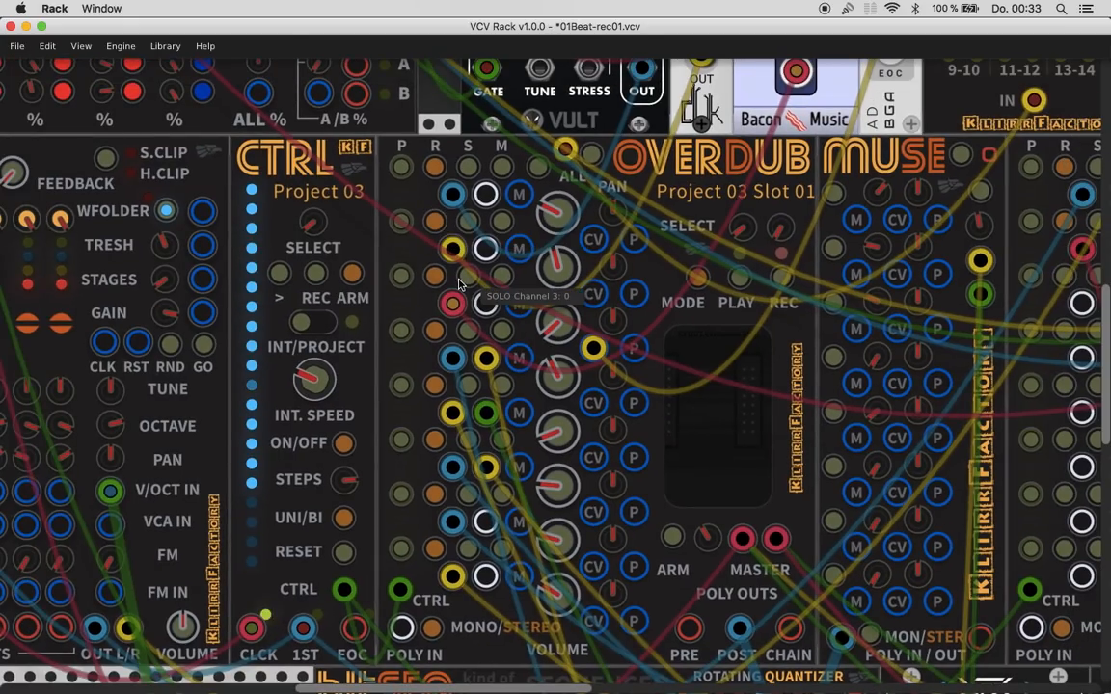
scroll(459, 283, down, 4)
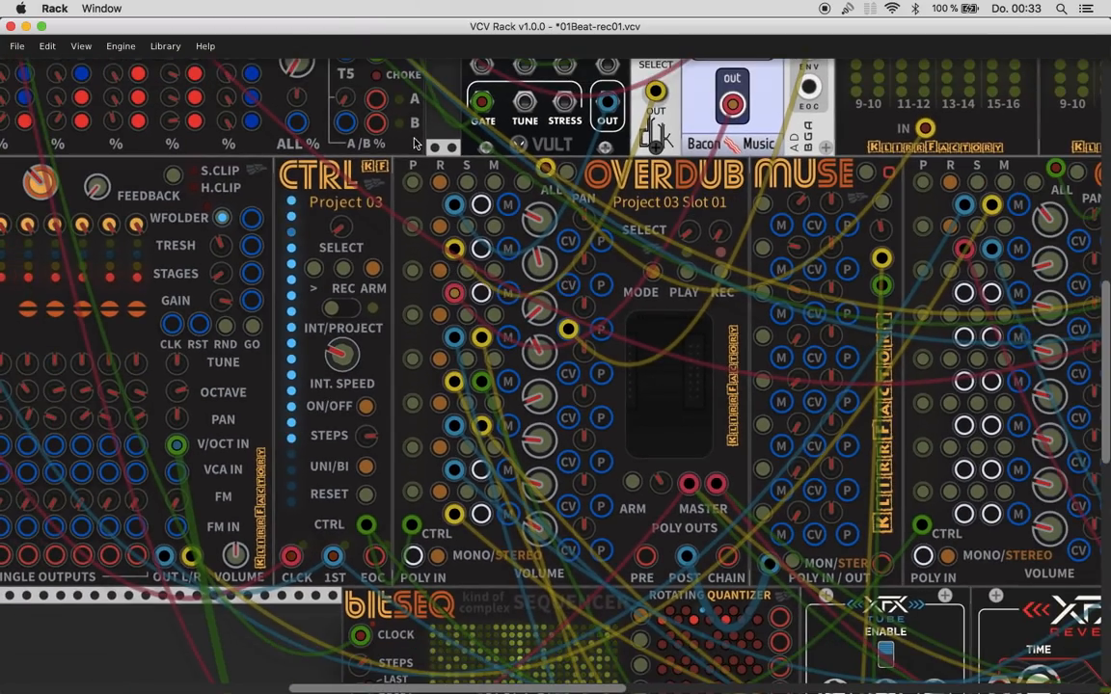
click(414, 189)
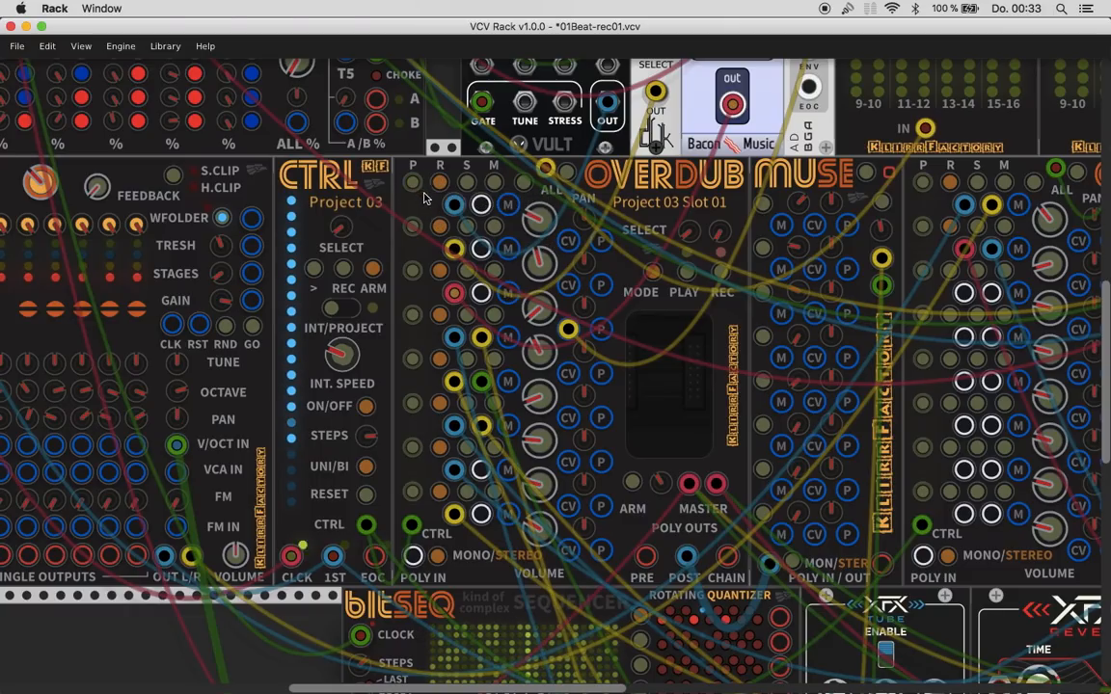
scroll(477, 227, down, 4)
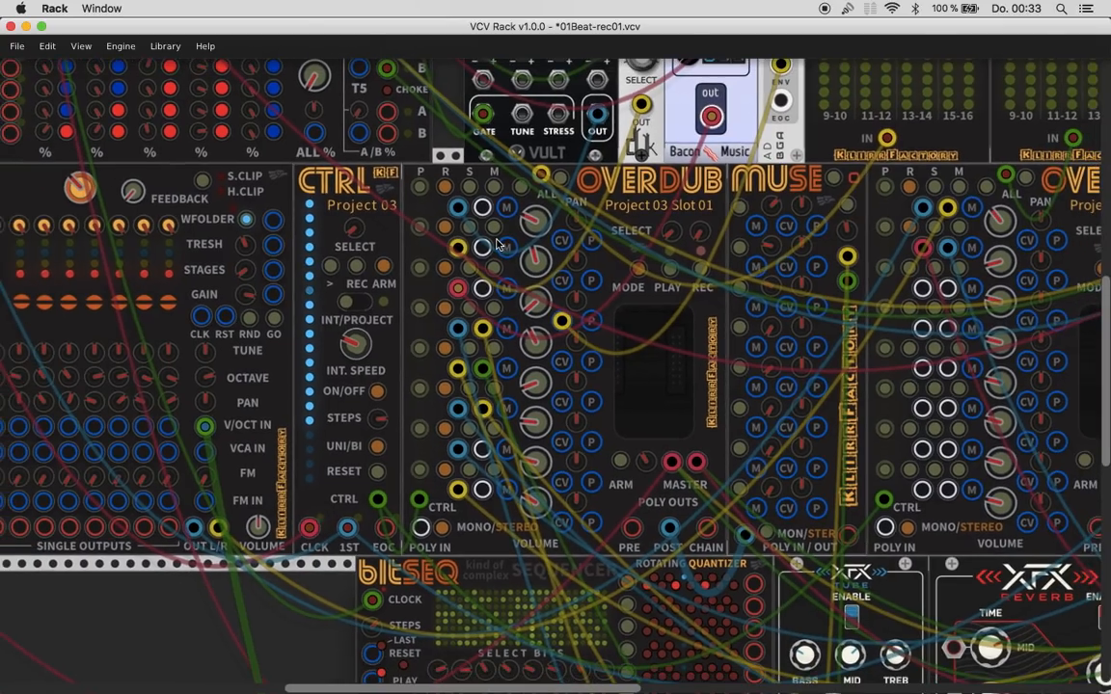
scroll(497, 244, down, 2)
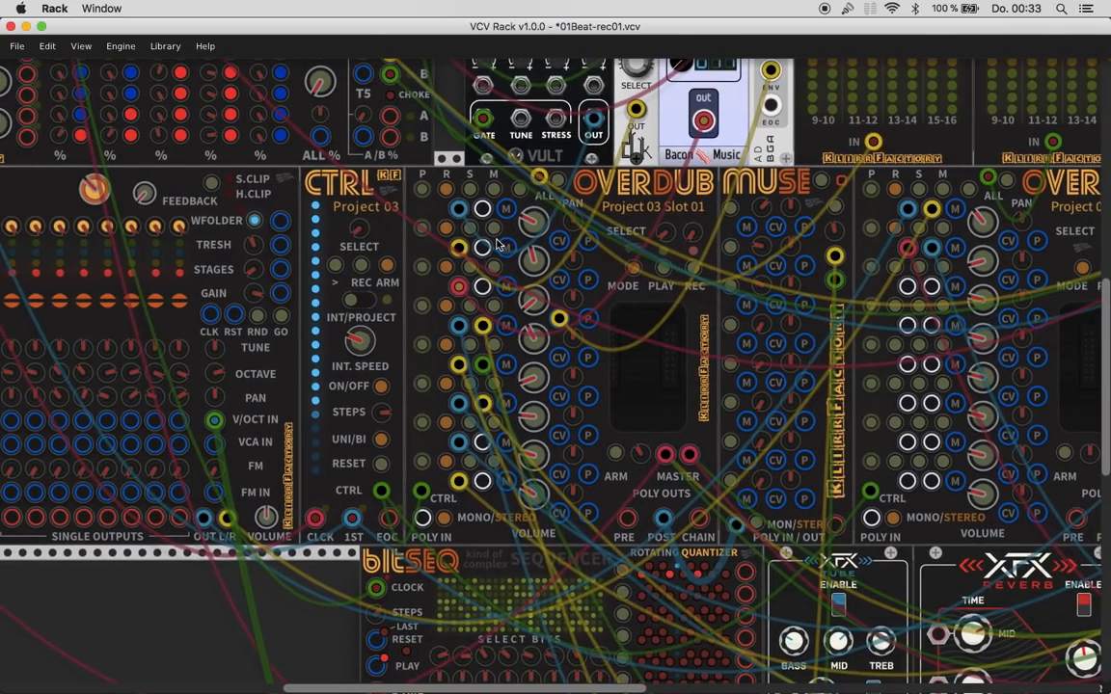
scroll(497, 244, right, 3)
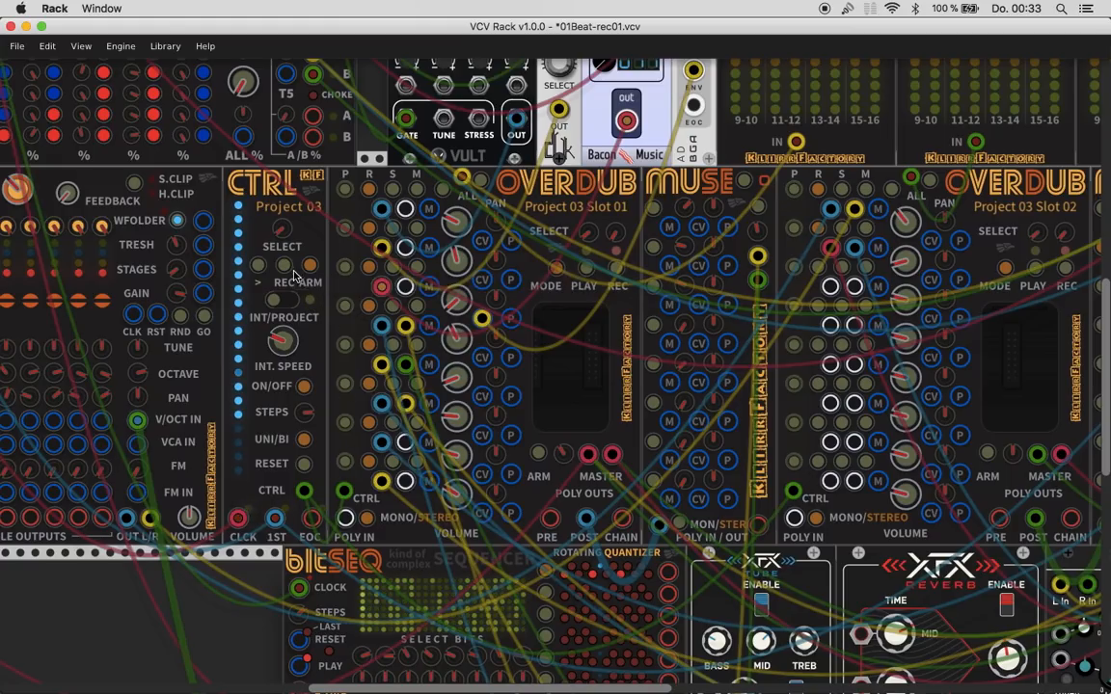
scroll(289, 278, down, 4)
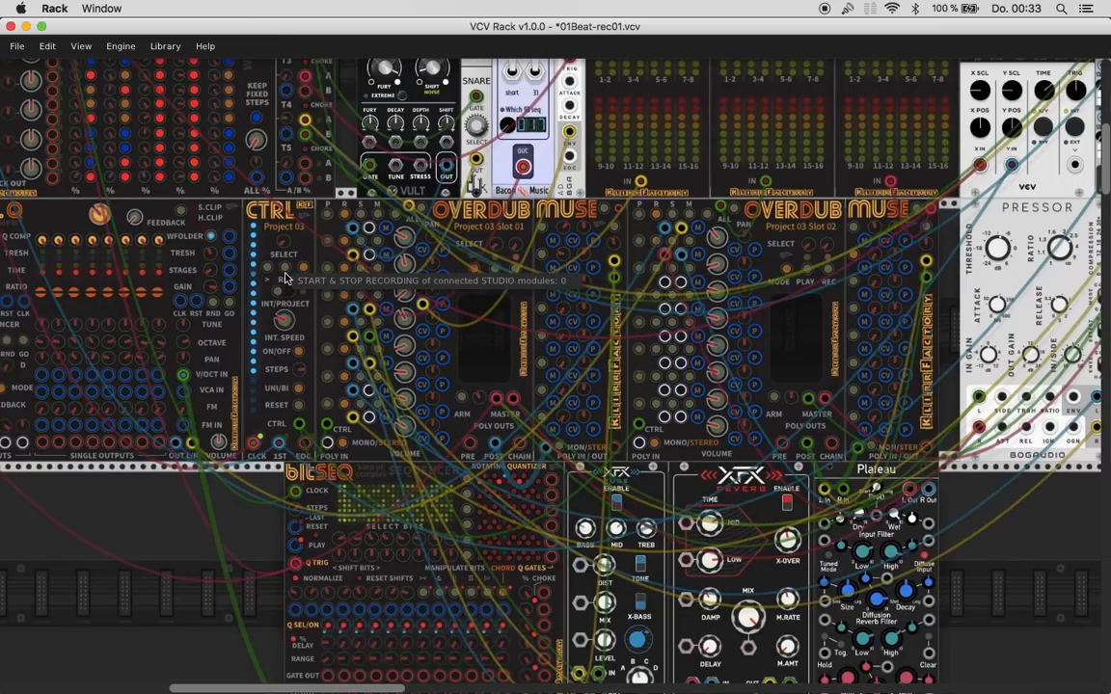
scroll(284, 278, up, 3)
scroll(284, 277, up, 2)
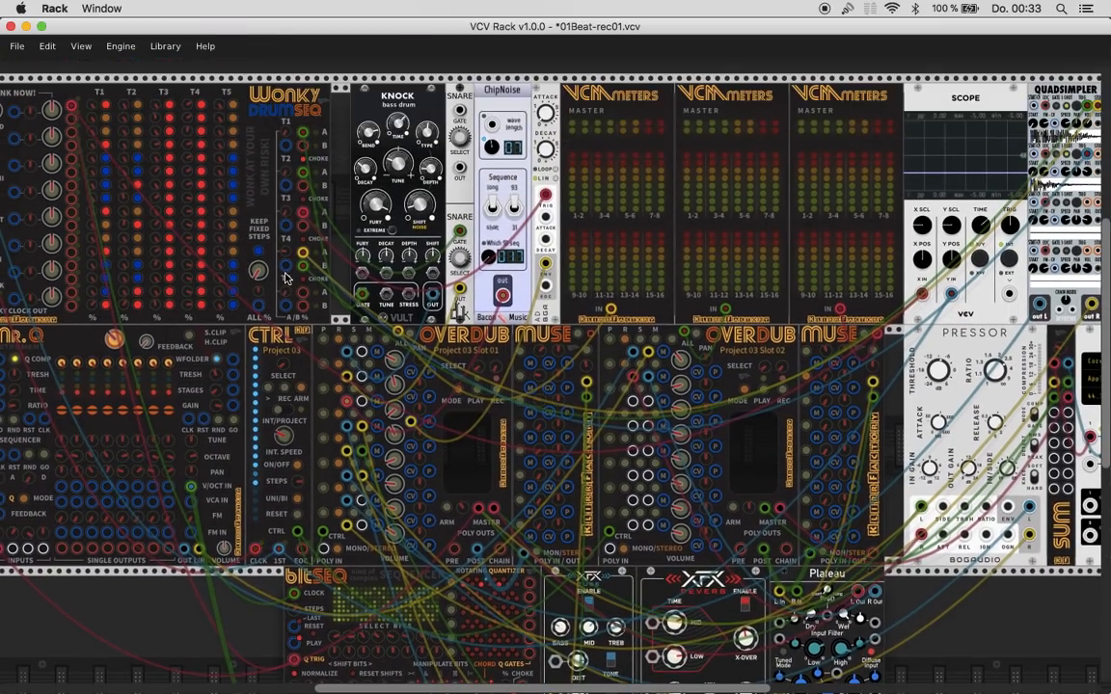
scroll(294, 290, right, 2)
scroll(318, 319, left, 2)
scroll(318, 318, left, 3)
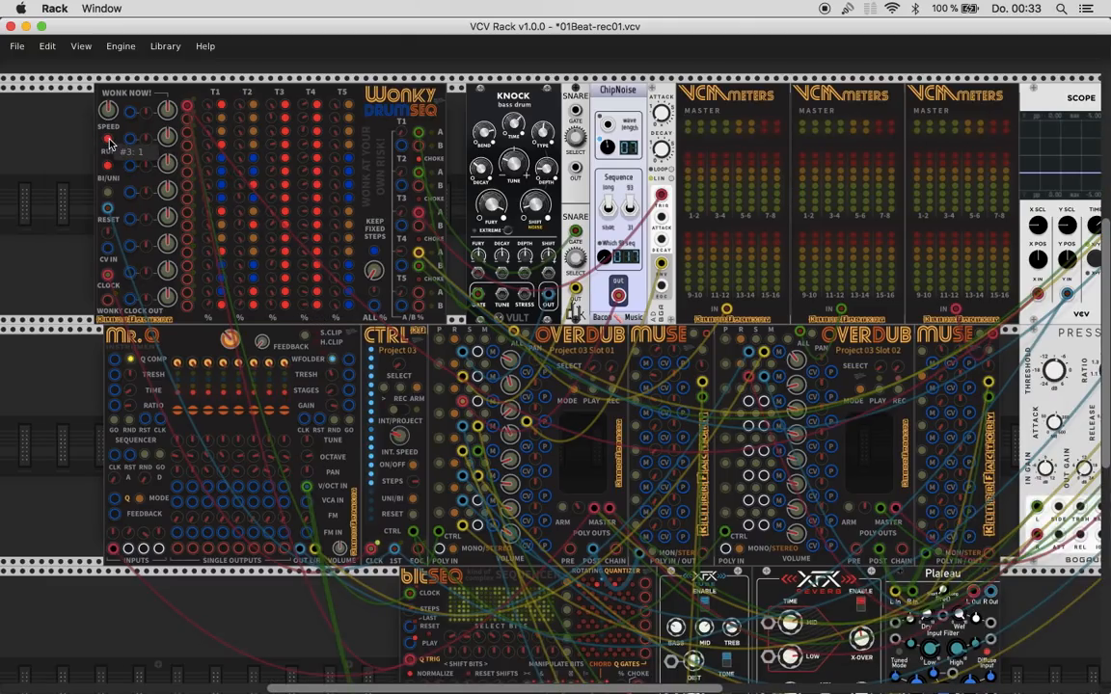
- Switch the AUDIO-8 module's audio device to the globaldelight device and raise the system volume
scroll(609, 388, right, 4)
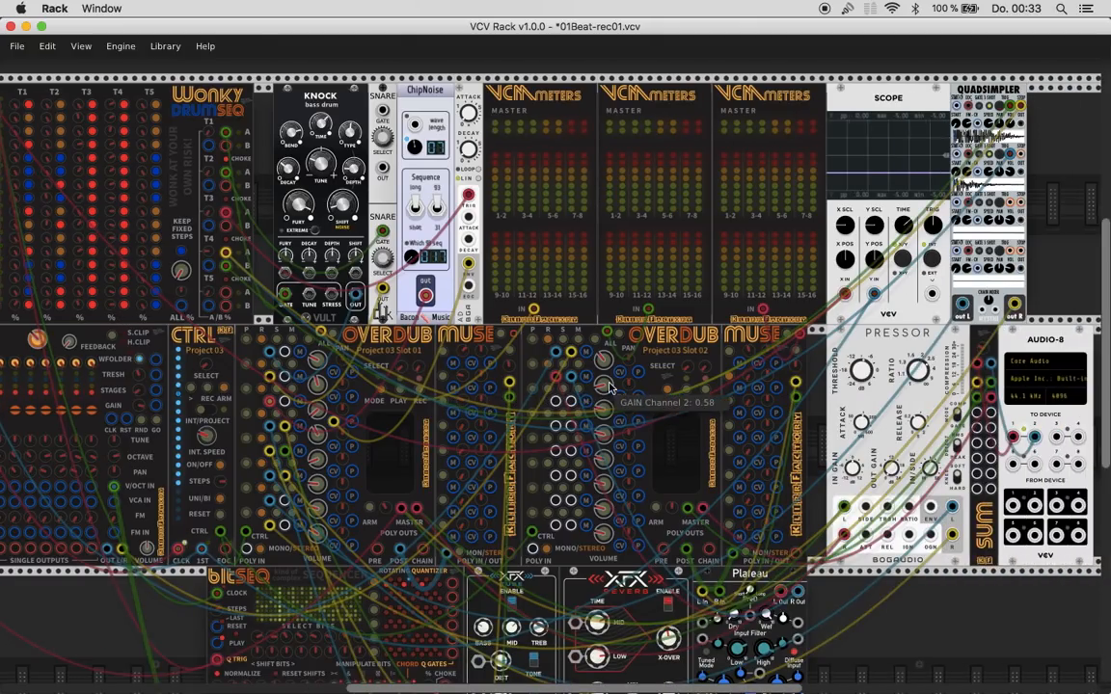
scroll(609, 388, left, 1)
click(1066, 376)
click(880, 453)
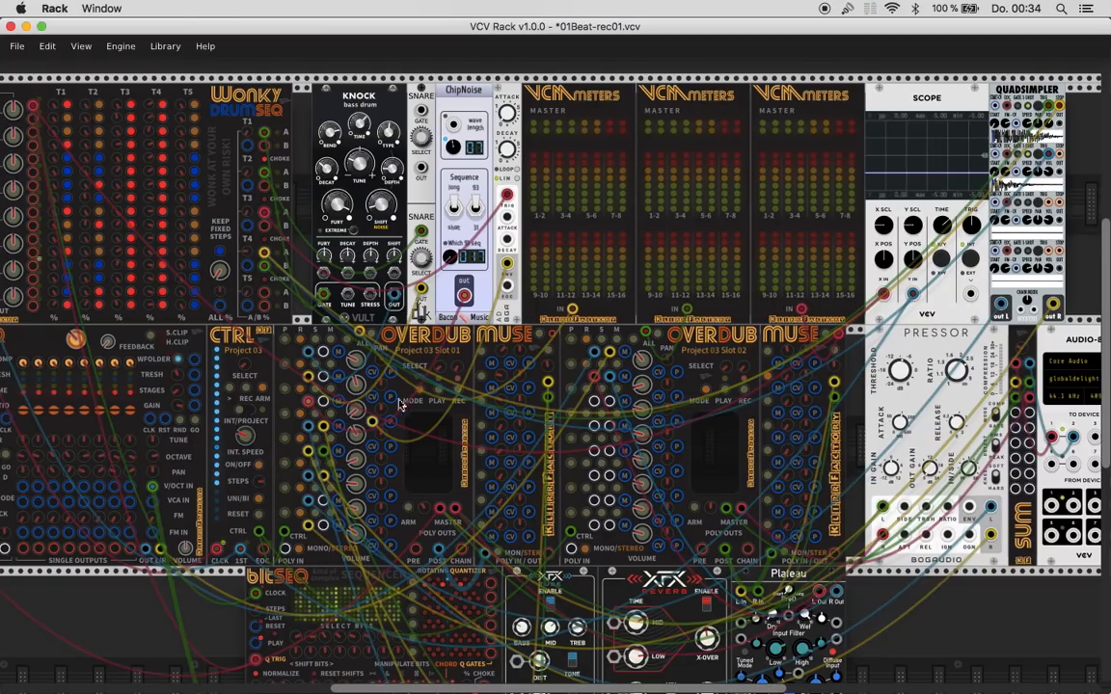
scroll(500, 410, up, 1)
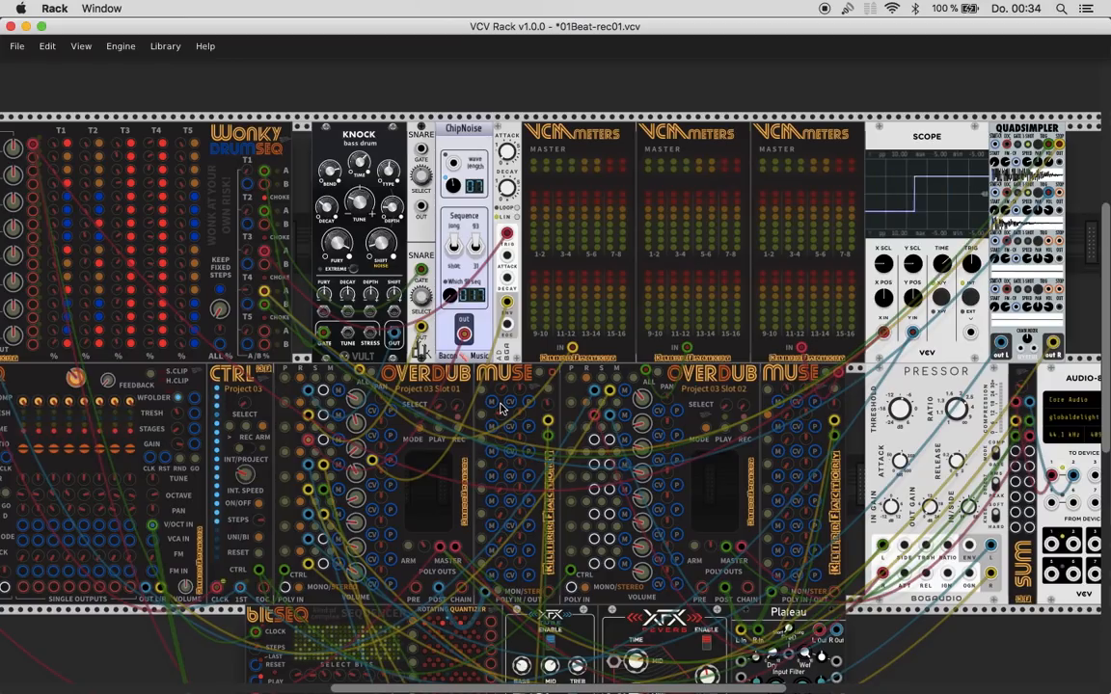
key(XF86AudioRaiseVolume)
- Vary the Wonky DrumSeq's probability for all active steps, return it to -100 and turn KEEP FIXED STEPS off
scroll(273, 385, down, 1)
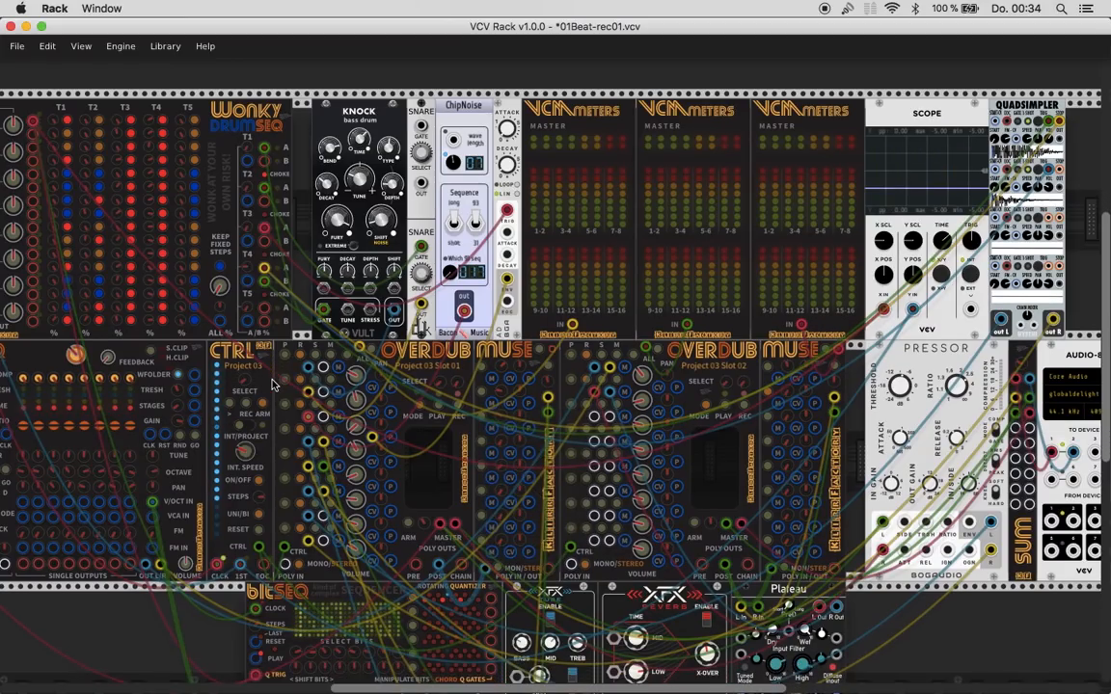
scroll(273, 386, left, 3)
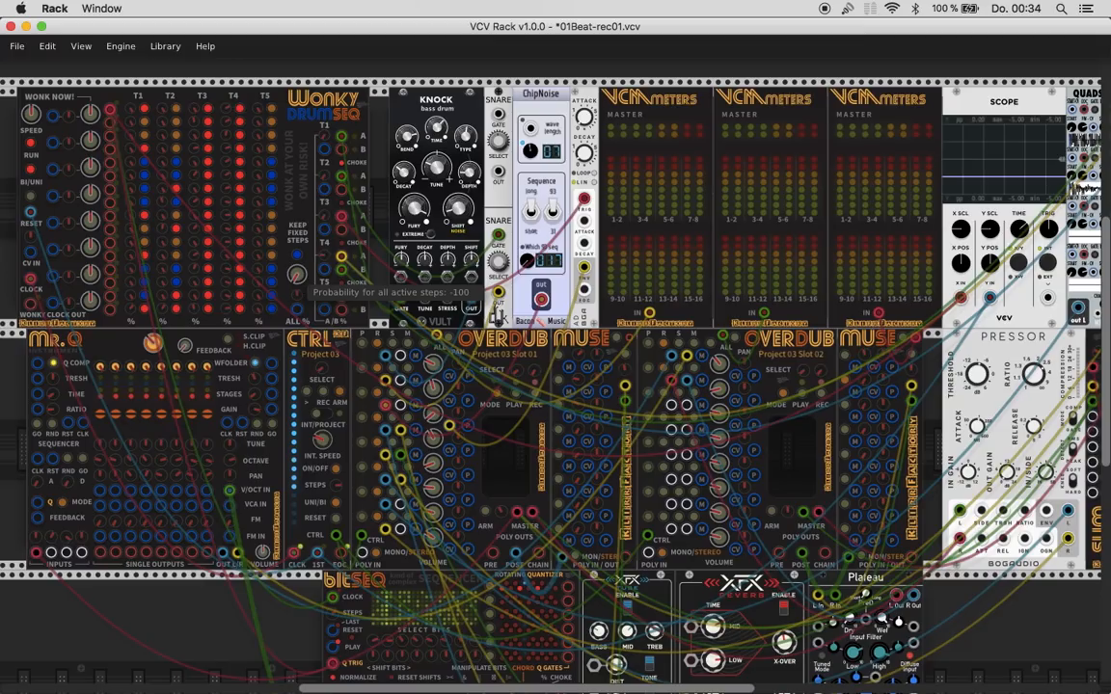
drag(296, 279, 302, 205)
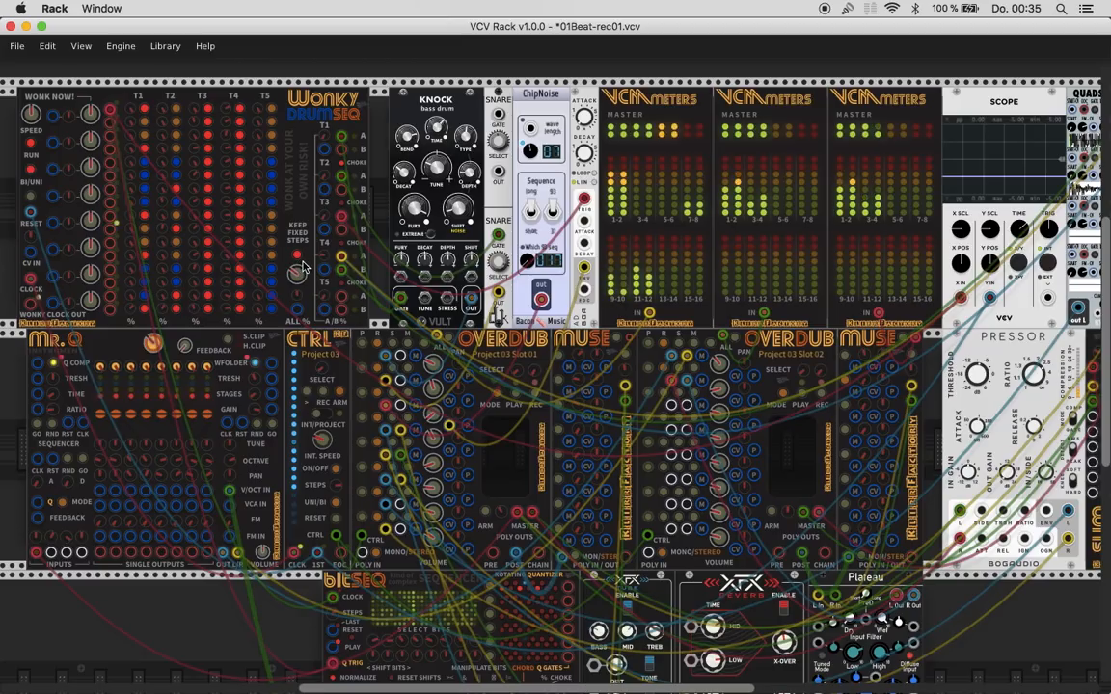
mouse_move(300, 274)
drag(296, 274, 296, 318)
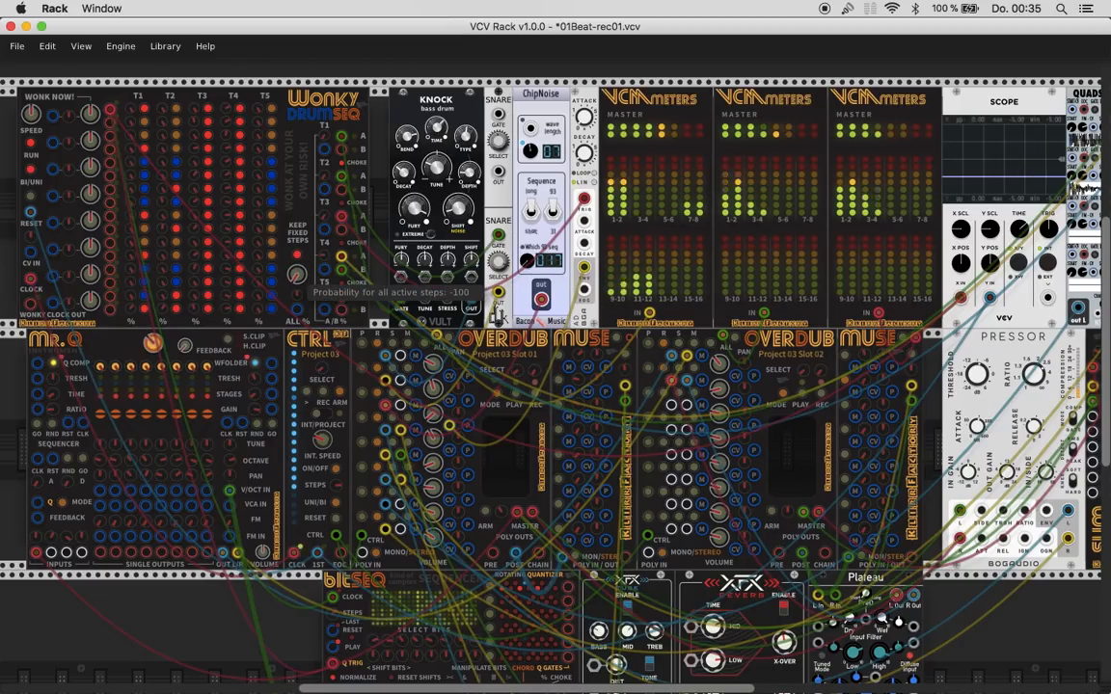
click(296, 255)
drag(294, 281, 294, 280)
- Turn the first Overdub's master volume all the way down
scroll(294, 281, down, 1)
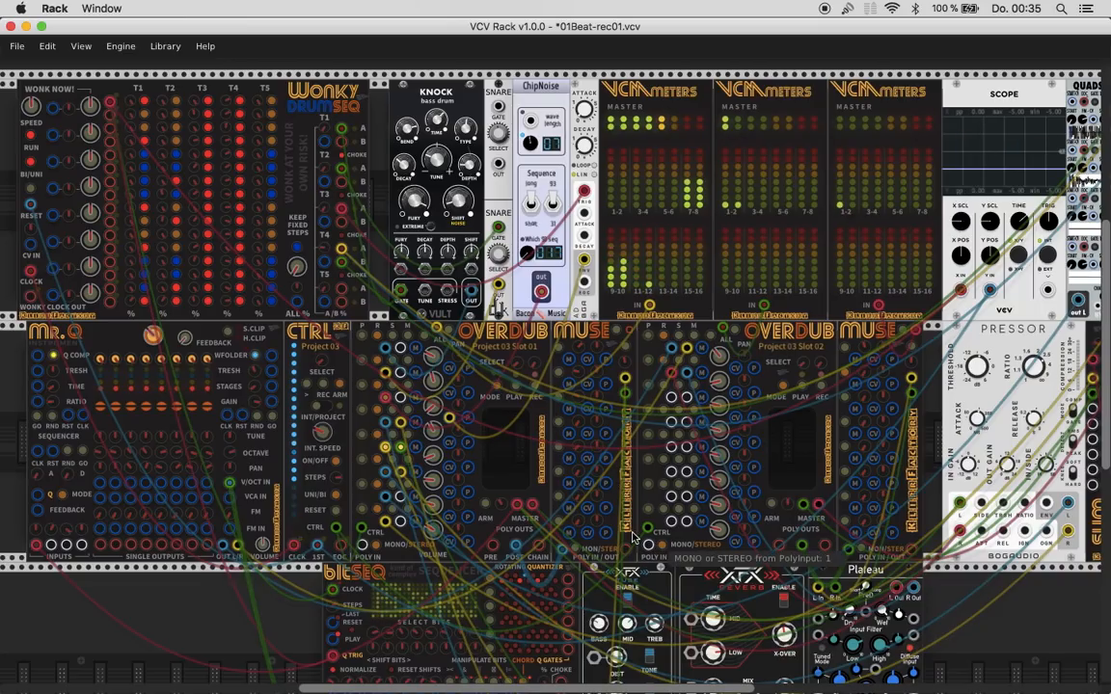
drag(497, 506, 497, 655)
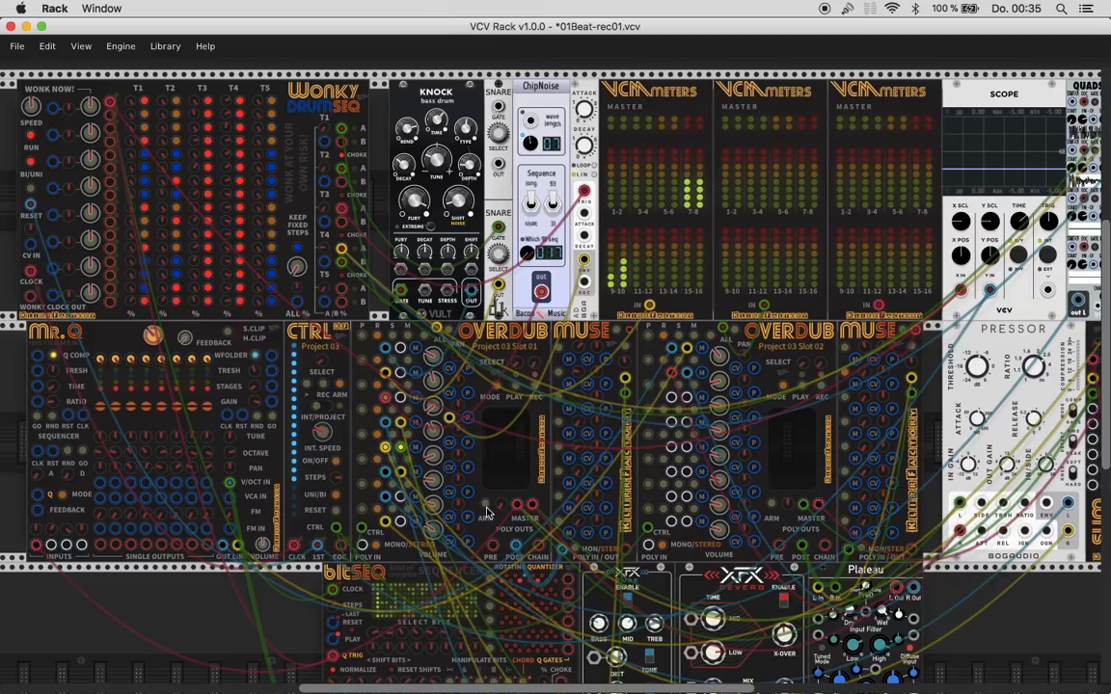
- Check the first Overdub's master record arm and start recording on both connected Overdubs from the CTRL module
scroll(489, 508, up, 2)
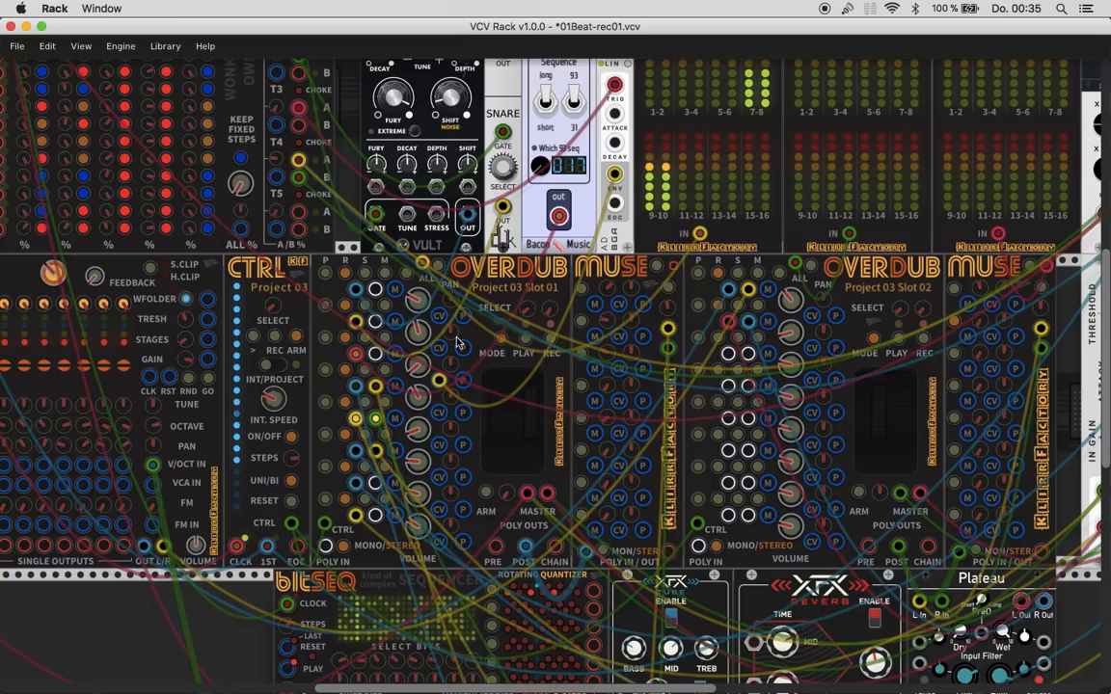
click(488, 499)
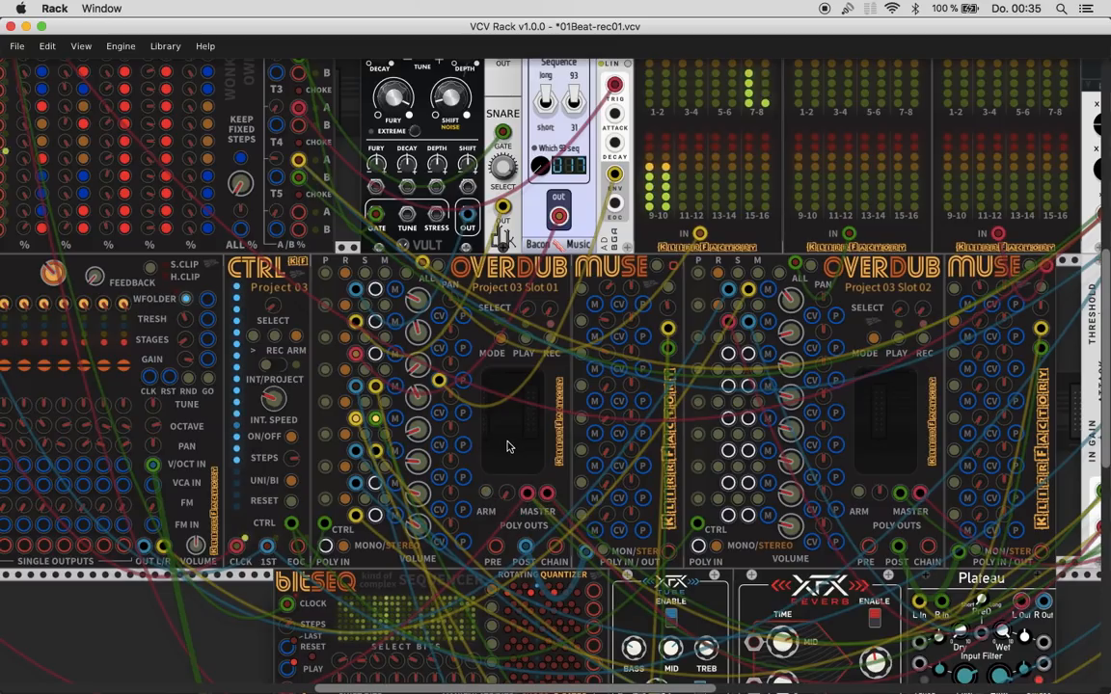
scroll(508, 447, up, 3)
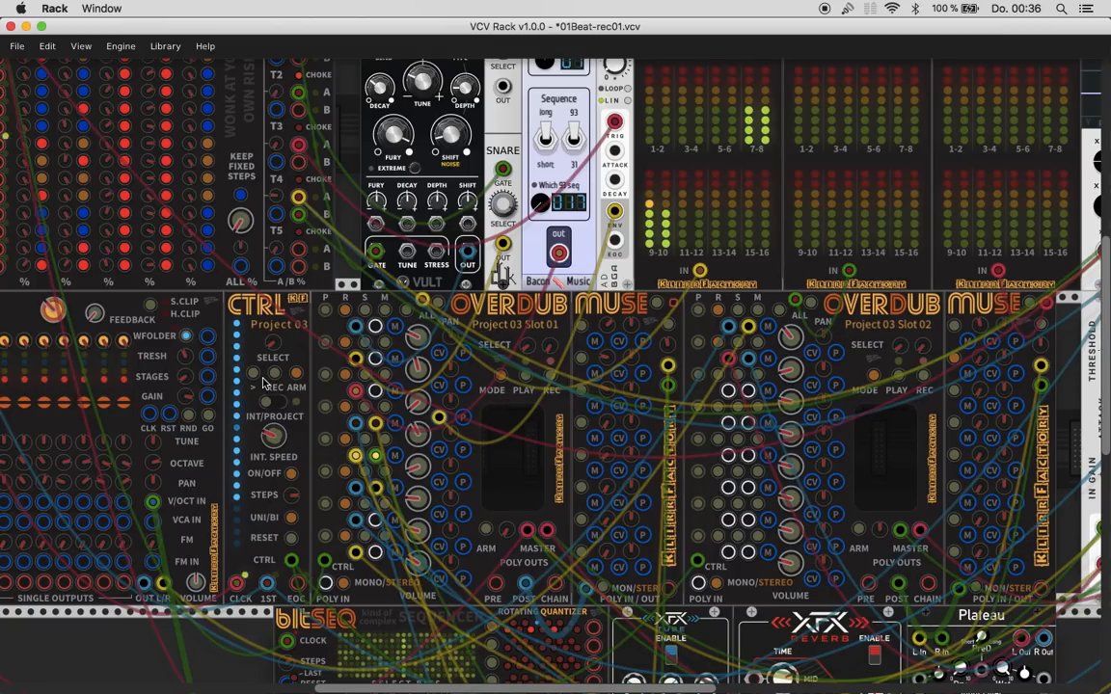
click(273, 381)
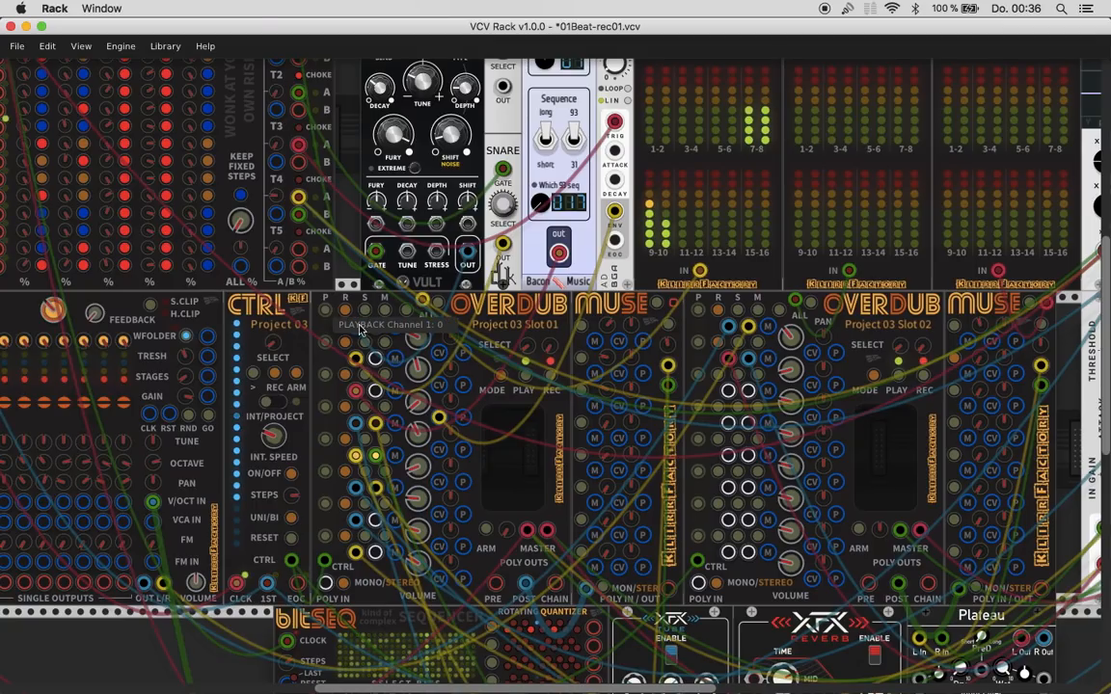
- While recording, vary the Wonky DrumSeq's probability for all steps and fade in the first Overdub's master volume
scroll(378, 337, up, 1)
scroll(379, 336, up, 2)
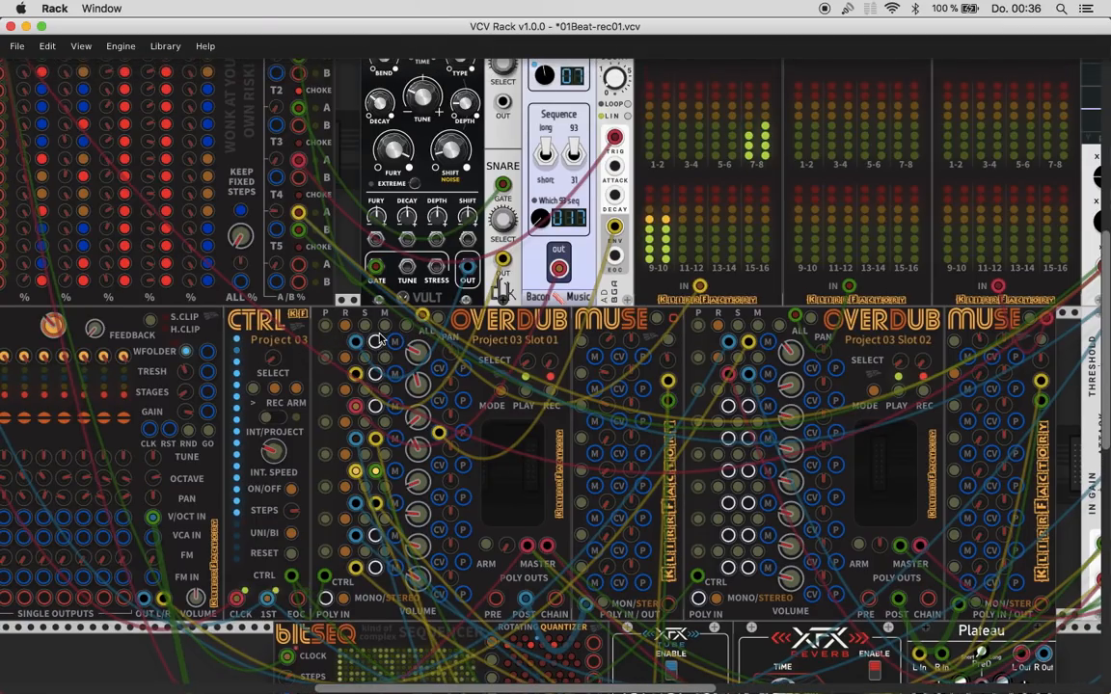
drag(241, 249, 204, 195)
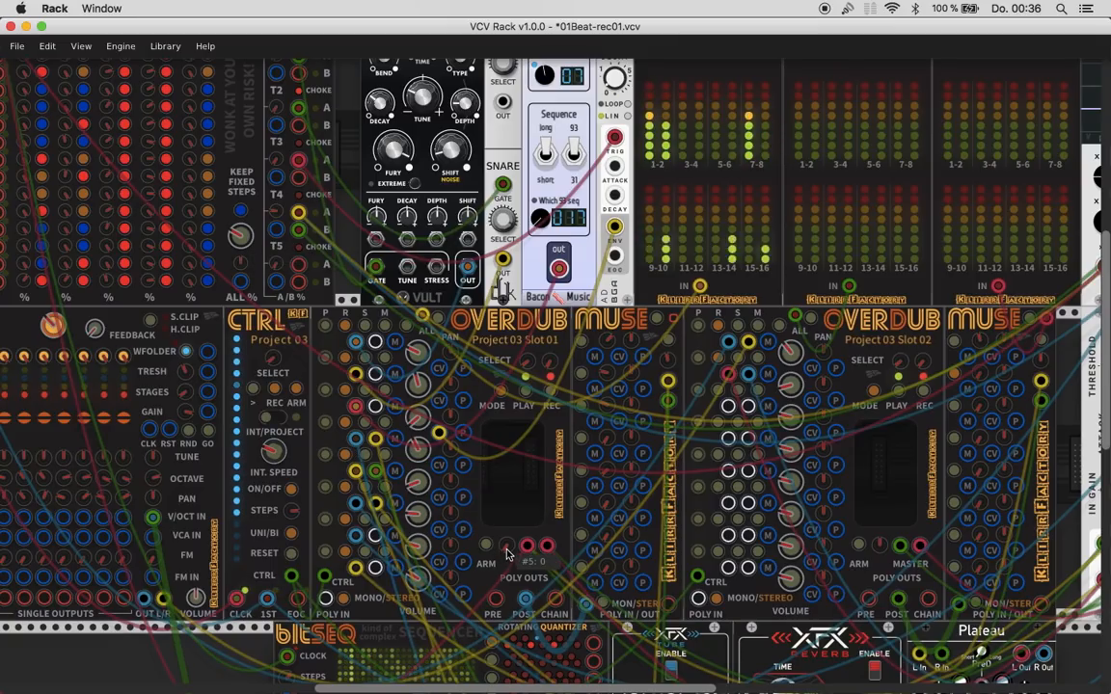
mouse_move(508, 546)
mouse_down()
mouse_move(508, 584)
mouse_move(508, 547)
mouse_up()
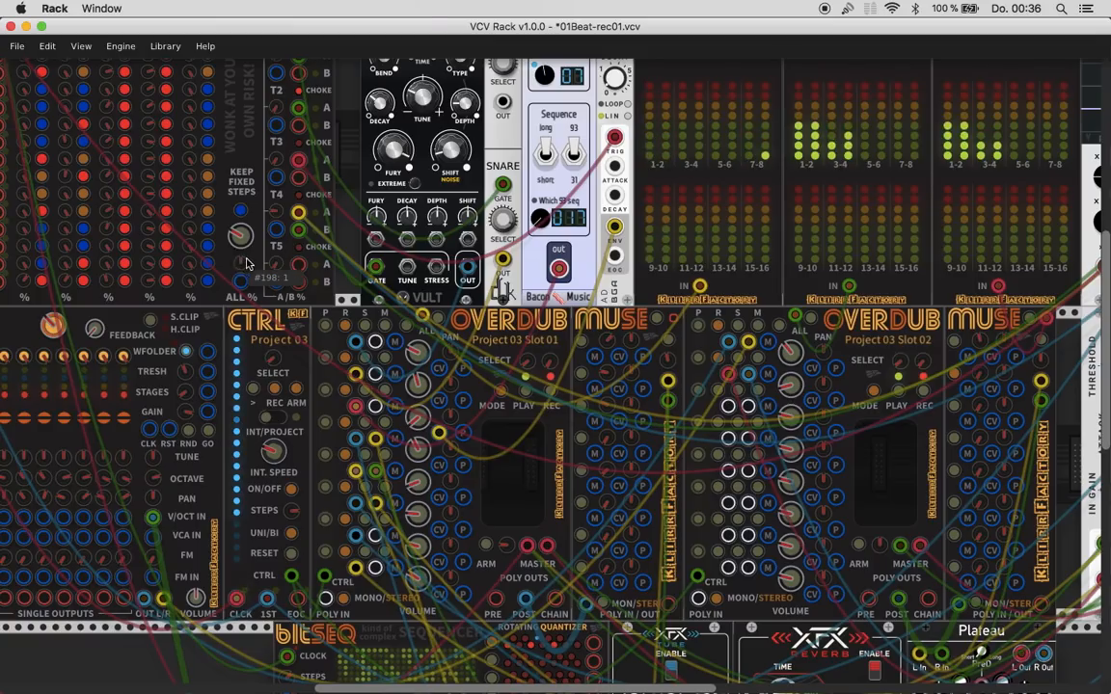
- Turn the Wonky DrumSeq's KEEP FIXED STEPS on and vary its probability for all steps
click(240, 213)
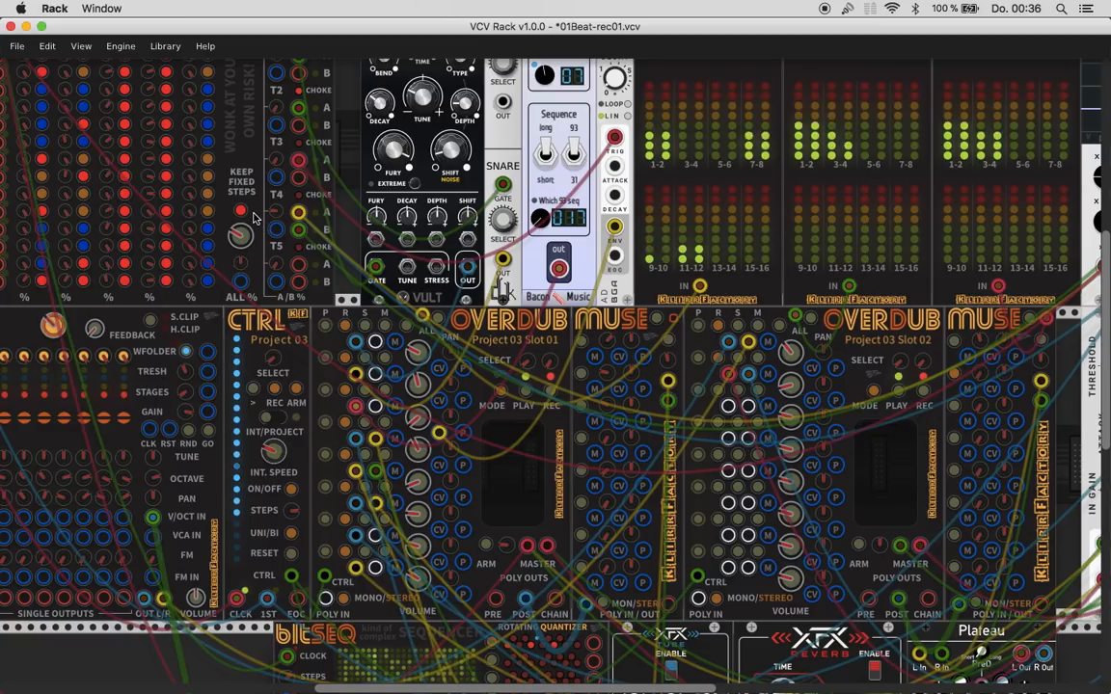
drag(250, 243, 250, 295)
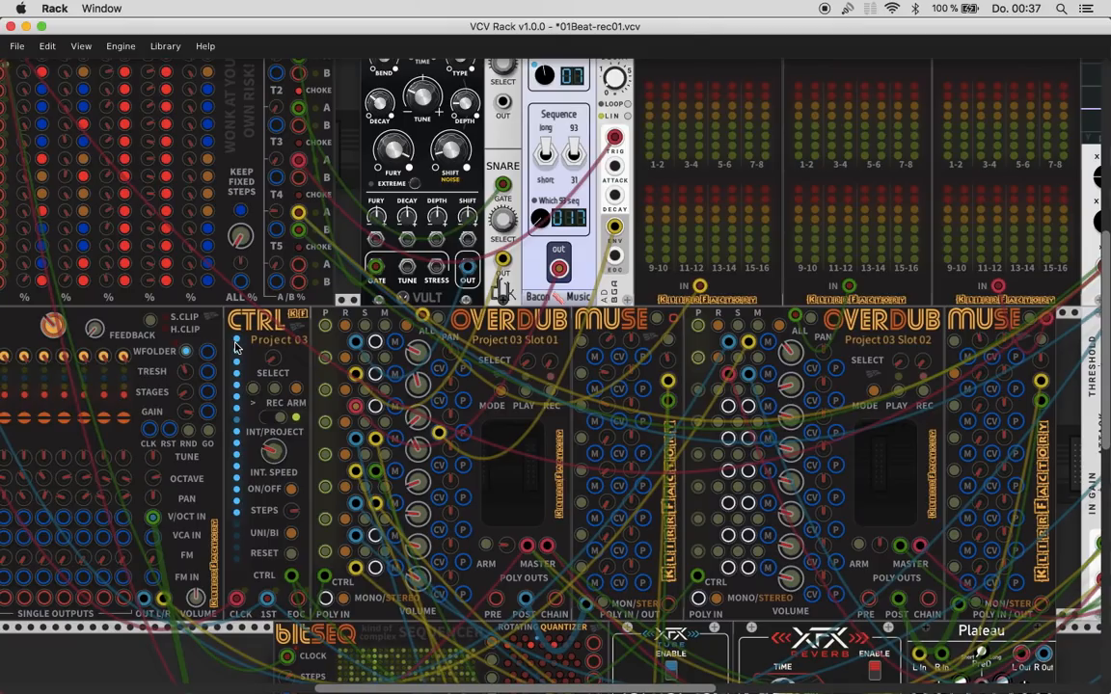
mouse_move(280, 357)
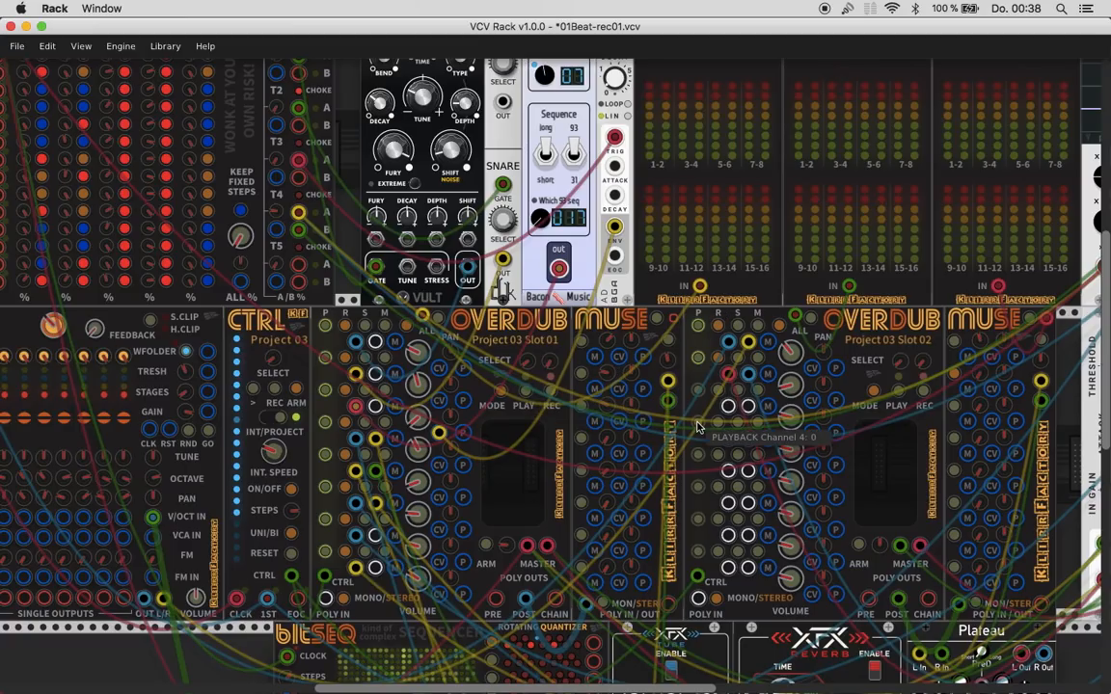
scroll(698, 427, down, 2)
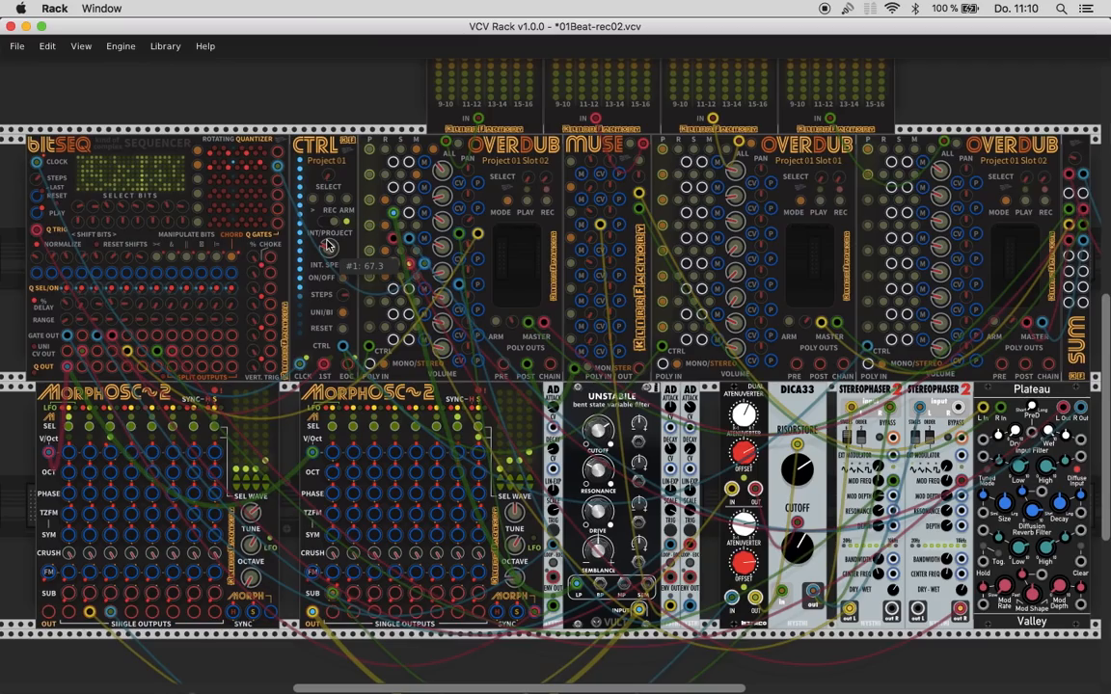
scroll(345, 217, up, 3)
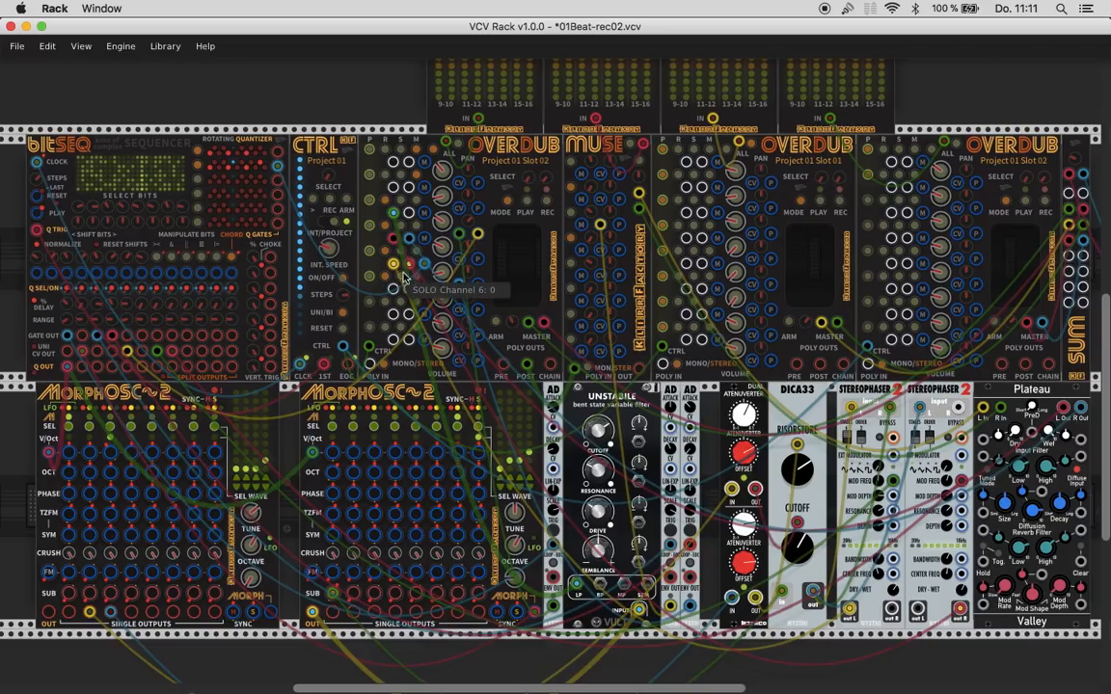
- Check channel 3's record arm on the first Overdub and start playback of the connected Overdubs from the CTRL module
drag(391, 200, 401, 265)
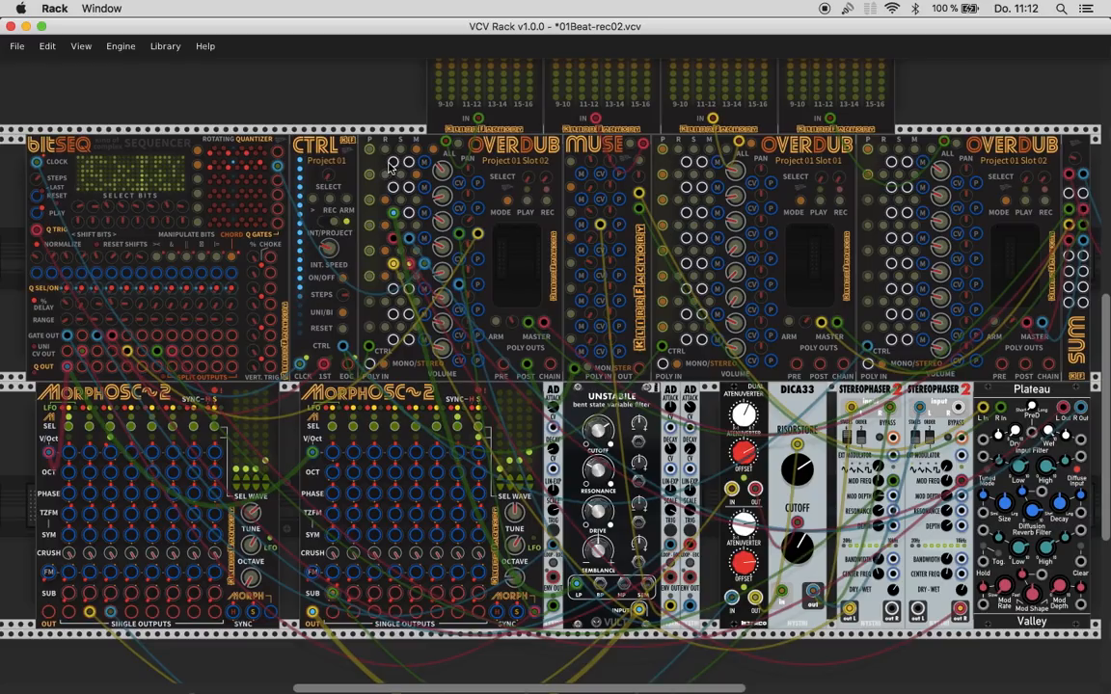
click(392, 210)
click(314, 208)
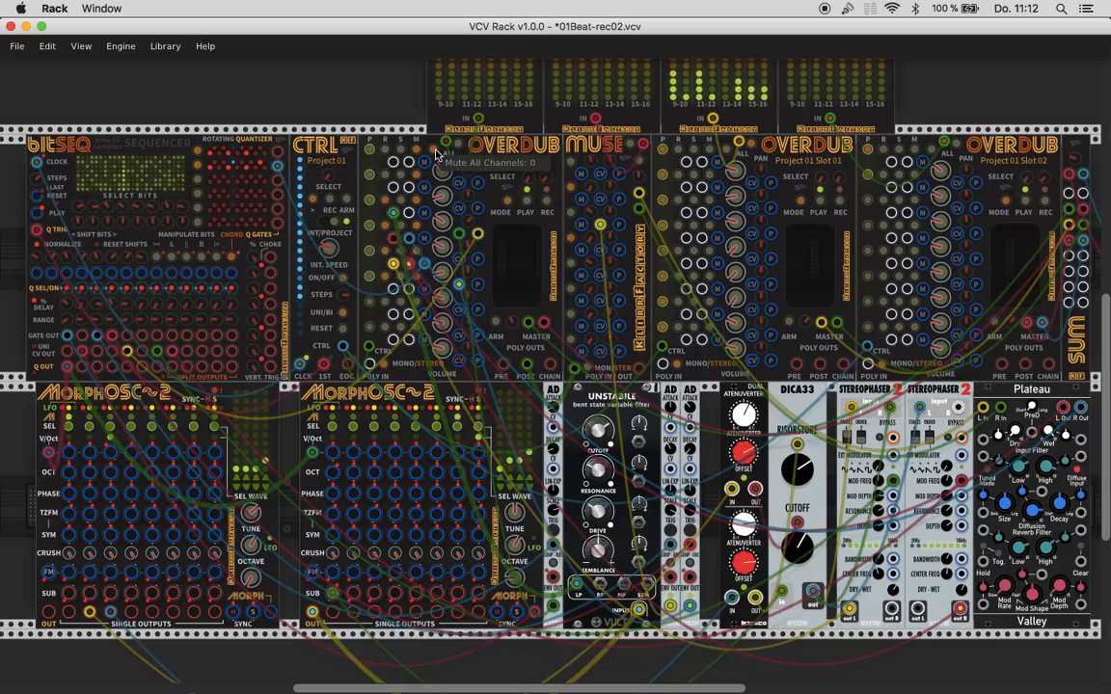
- Toggle the mutes of channels 3, 4 and 6 on the first Overdub and raise the gain of channel 5
click(416, 205)
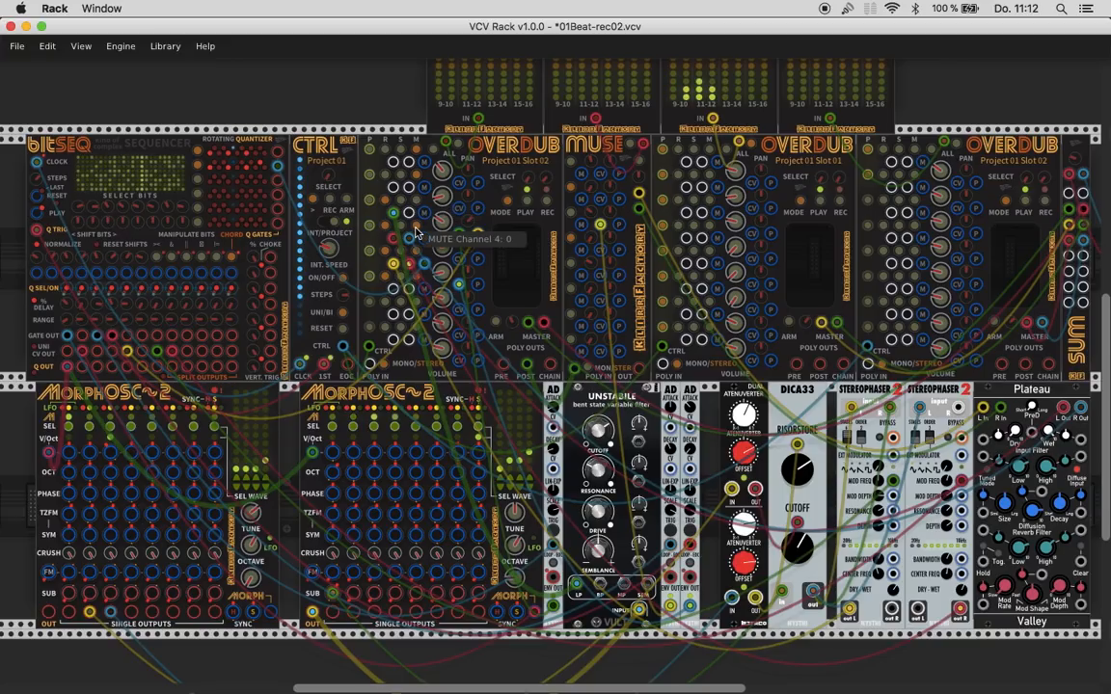
click(416, 229)
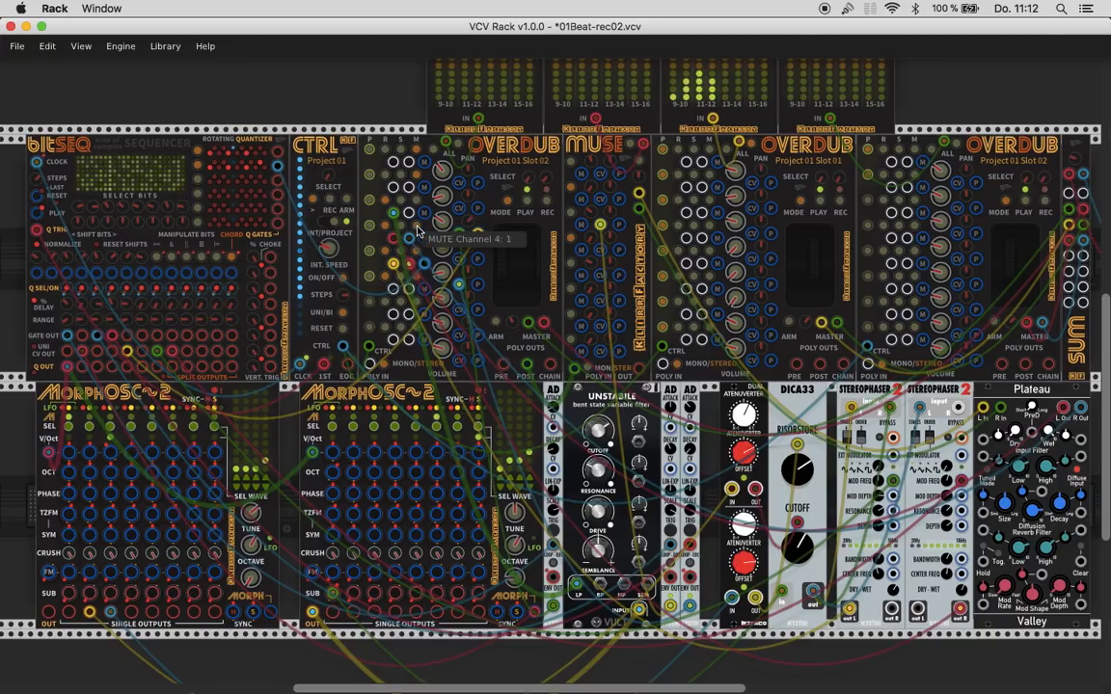
click(415, 280)
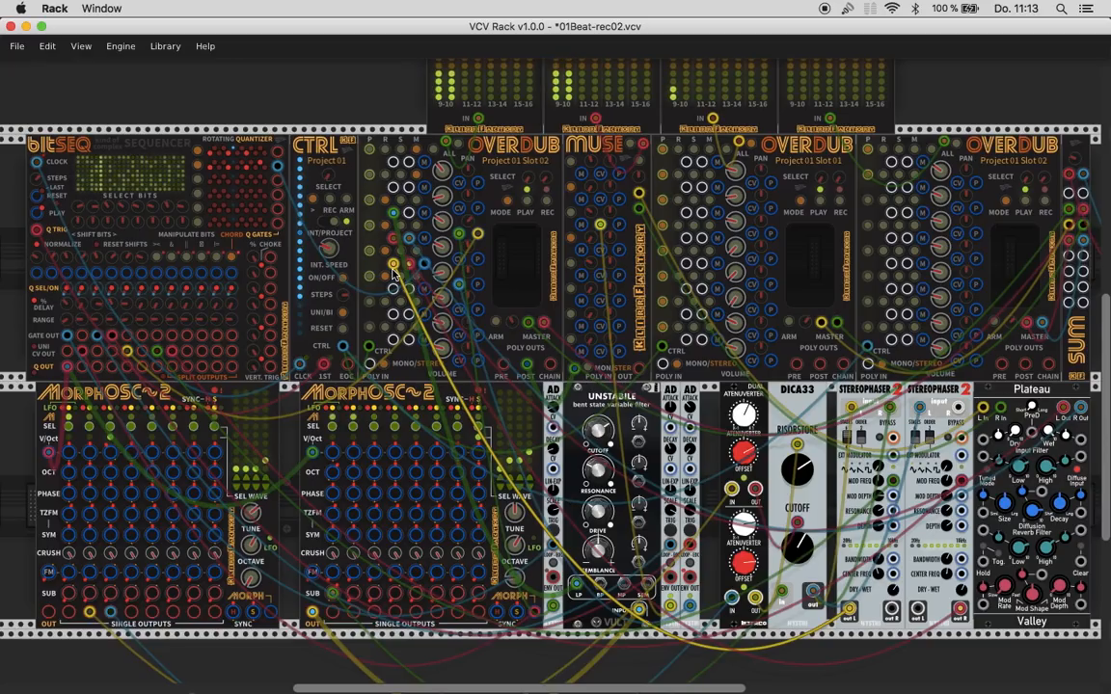
drag(442, 274, 442, 250)
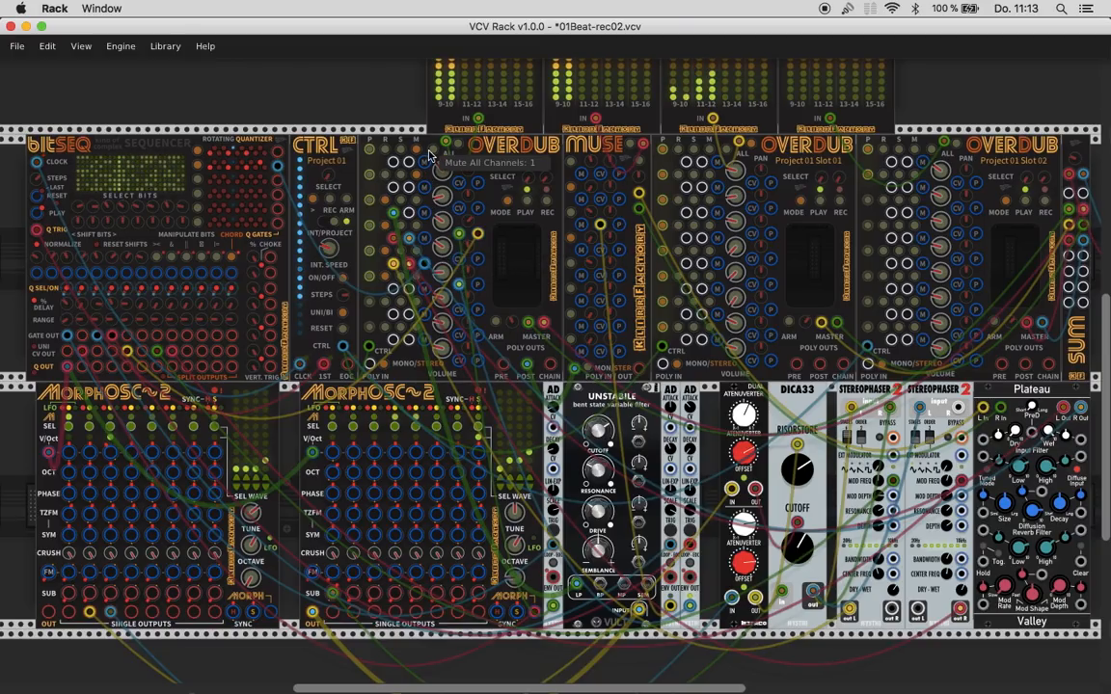
click(313, 200)
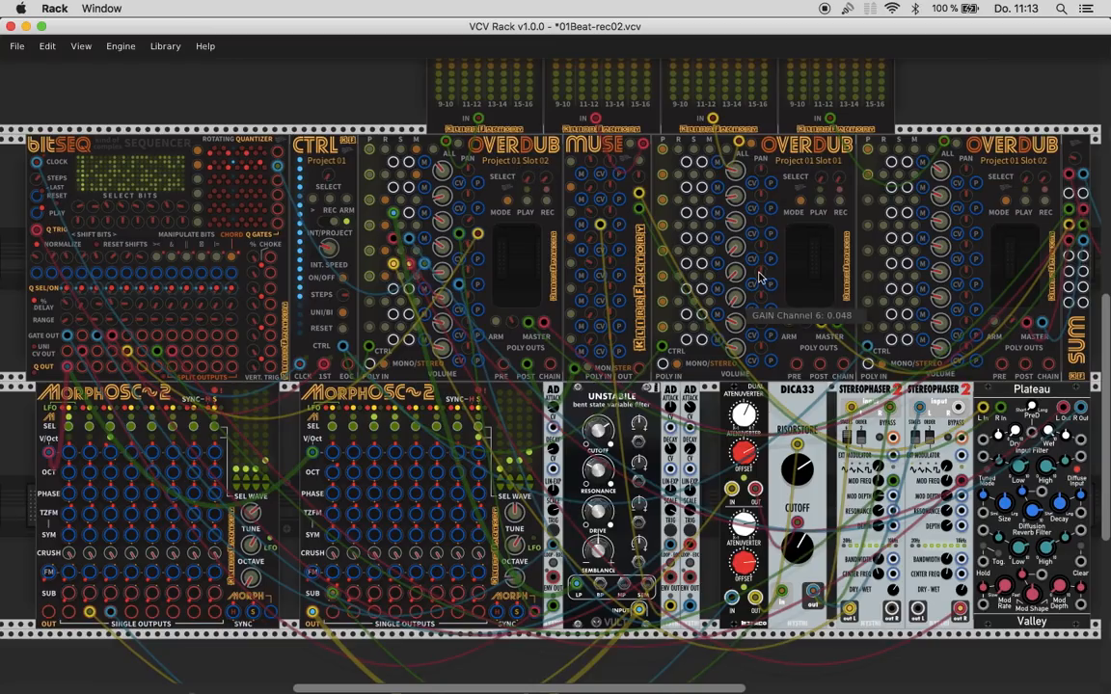
click(328, 204)
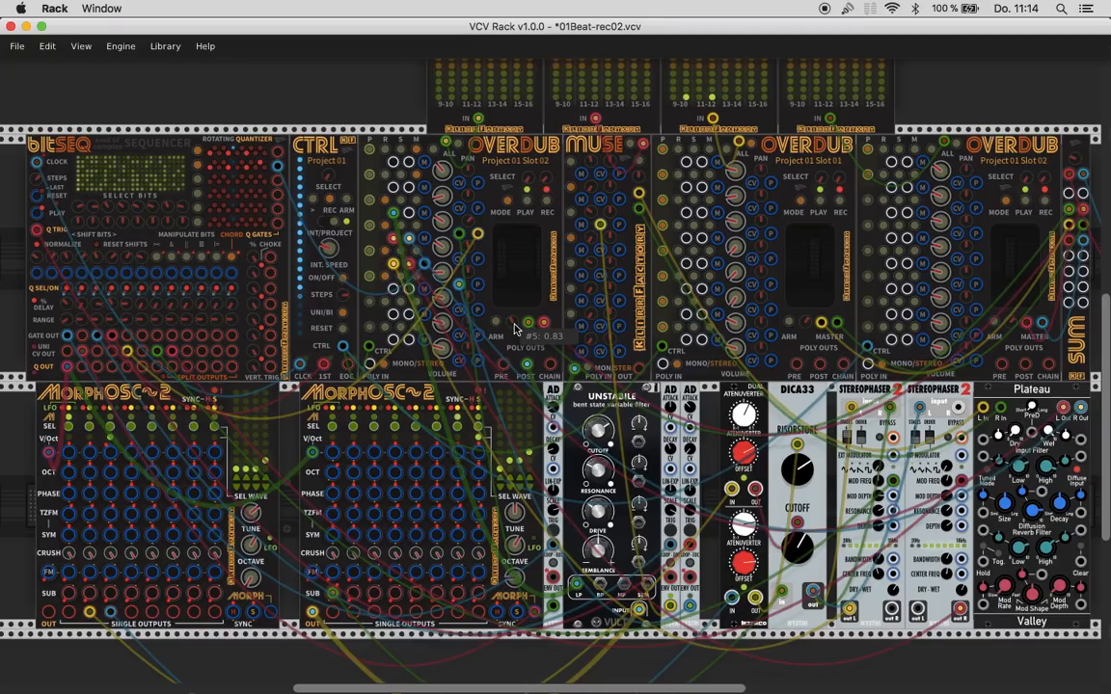
drag(737, 180, 738, 168)
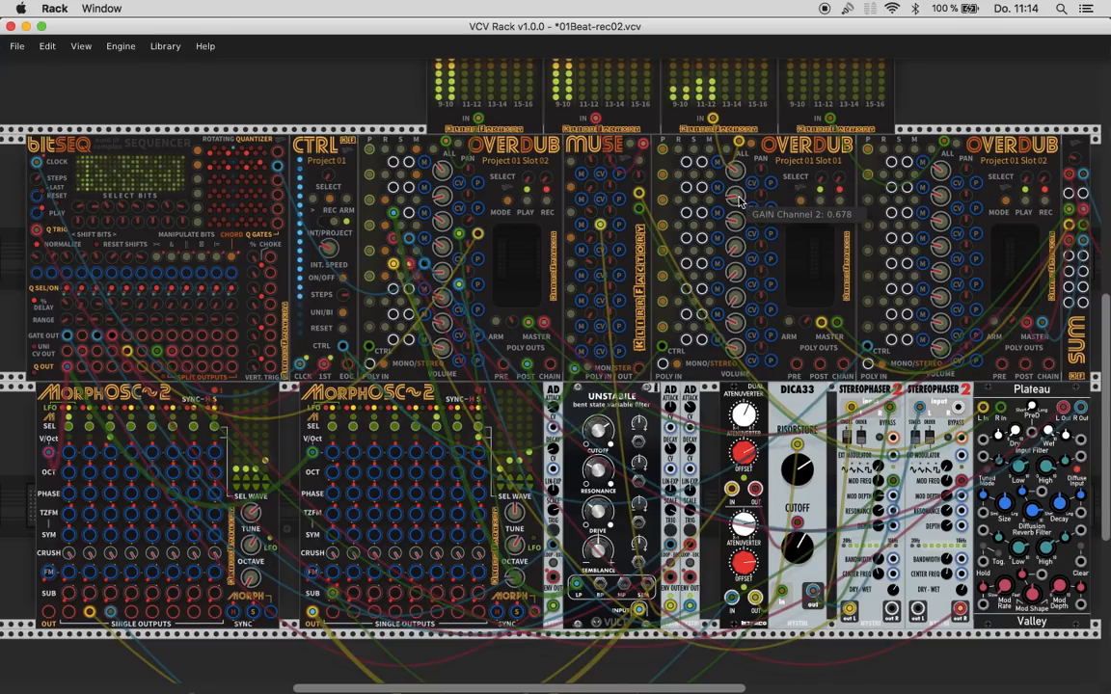
mouse_move(737, 272)
mouse_down()
mouse_move(736, 288)
mouse_move(736, 259)
mouse_up()
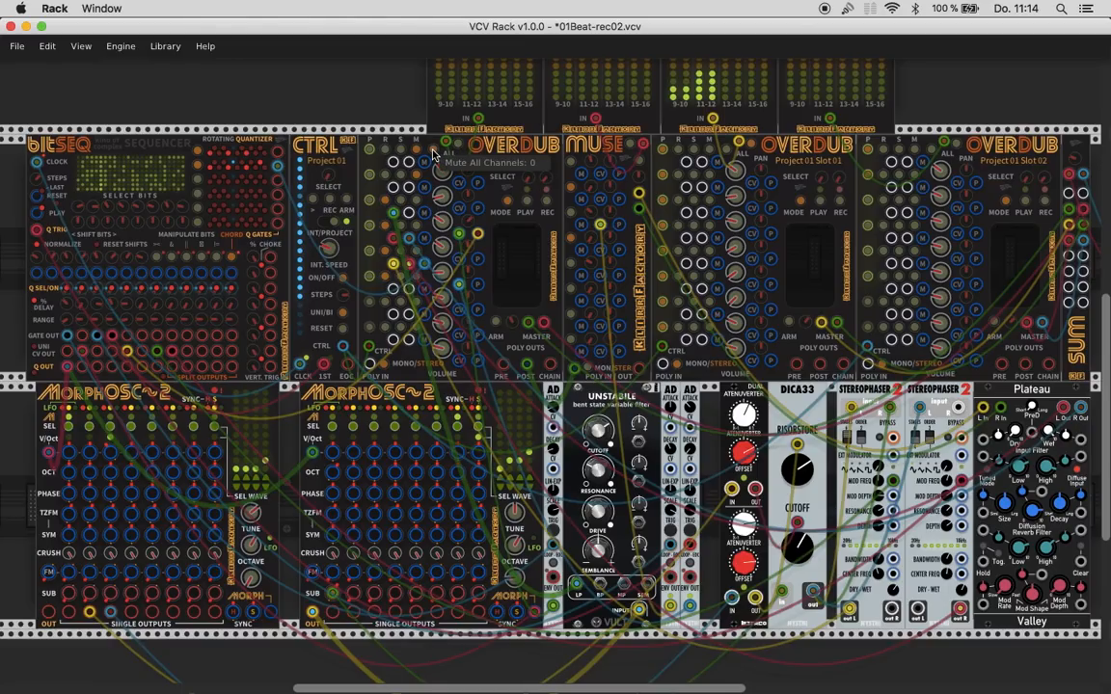
- Check the level meters above the Overdubs and stop playback of the connected Overdubs from the CTRL module
scroll(898, 211, up, 2)
scroll(899, 212, down, 3)
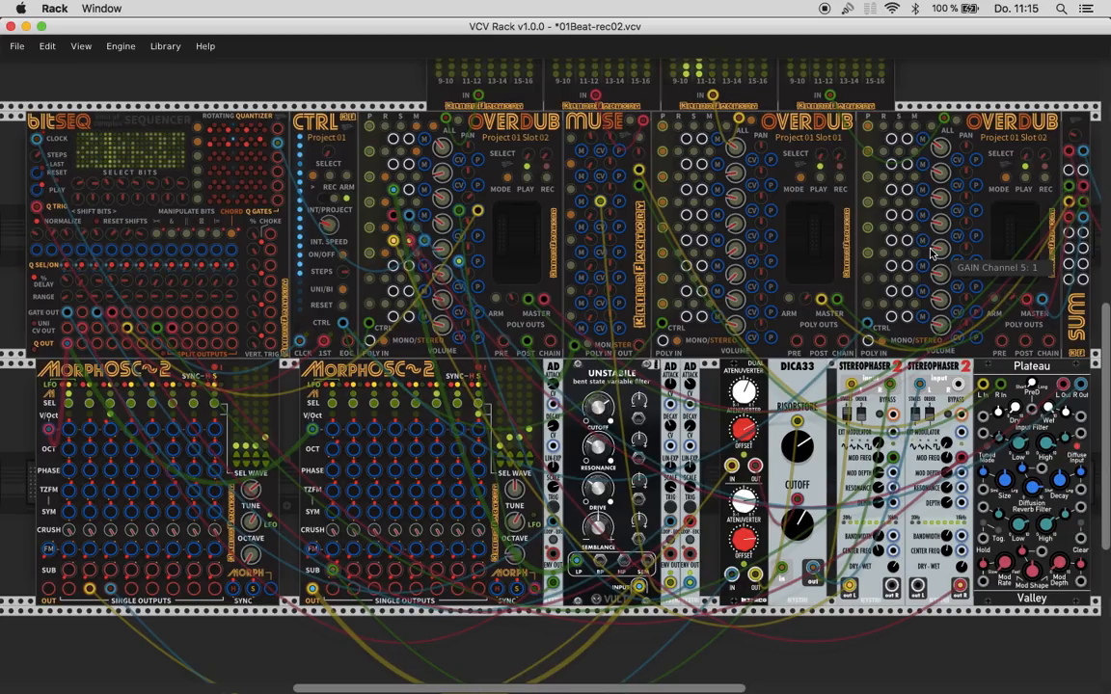
scroll(932, 253, up, 3)
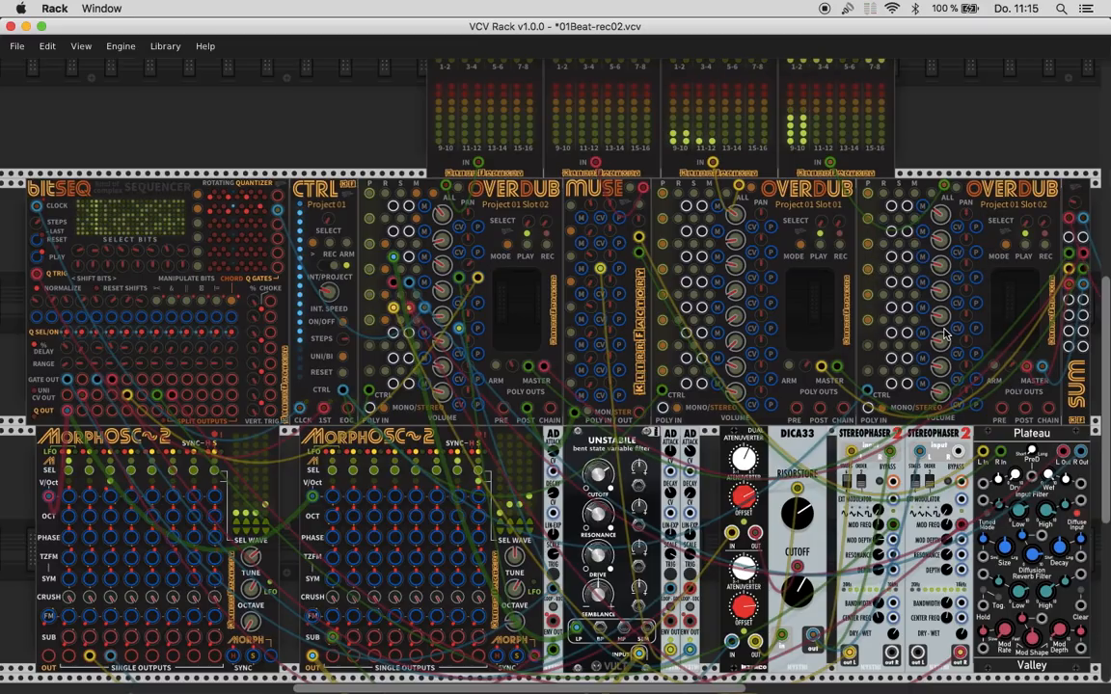
scroll(944, 333, up, 1)
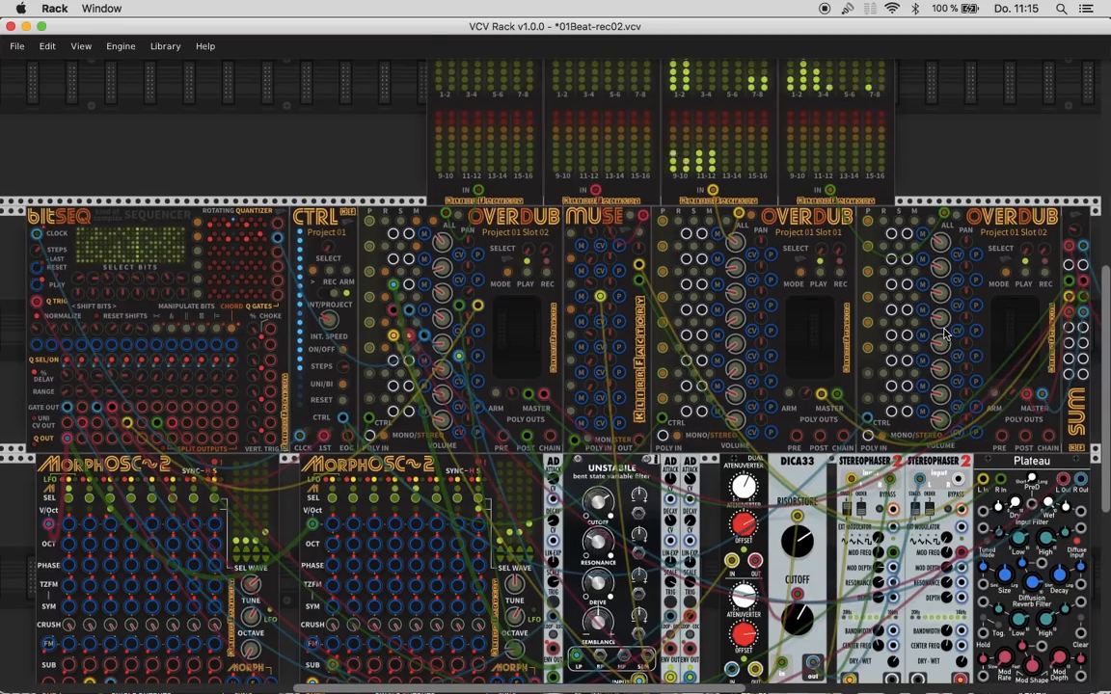
scroll(474, 292, down, 1)
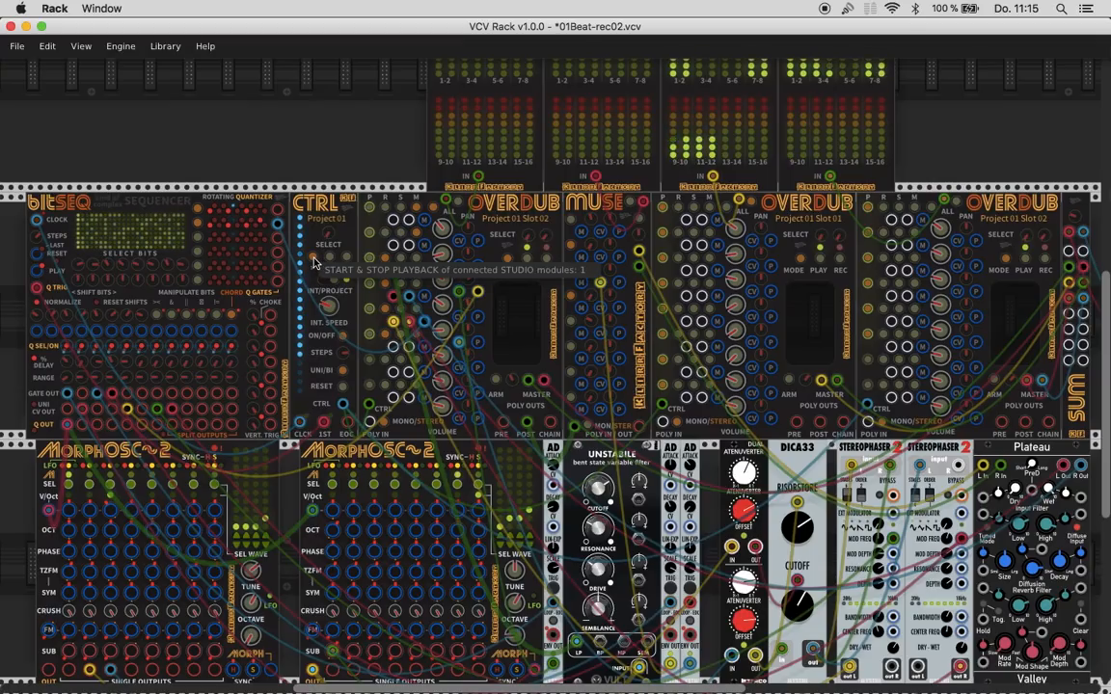
click(315, 262)
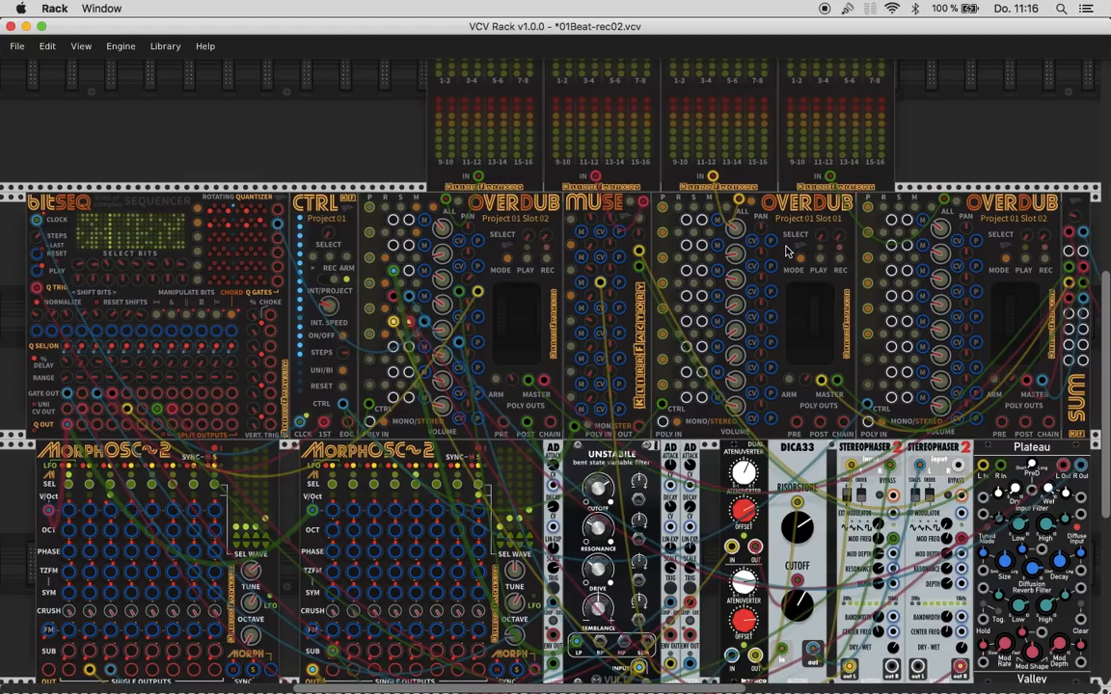
- Switch to Finder, examine the recorded WAV files in the Project1 folder of KlirrFactoryProjects, and return to VCV Rack
scroll(786, 252, down, 4)
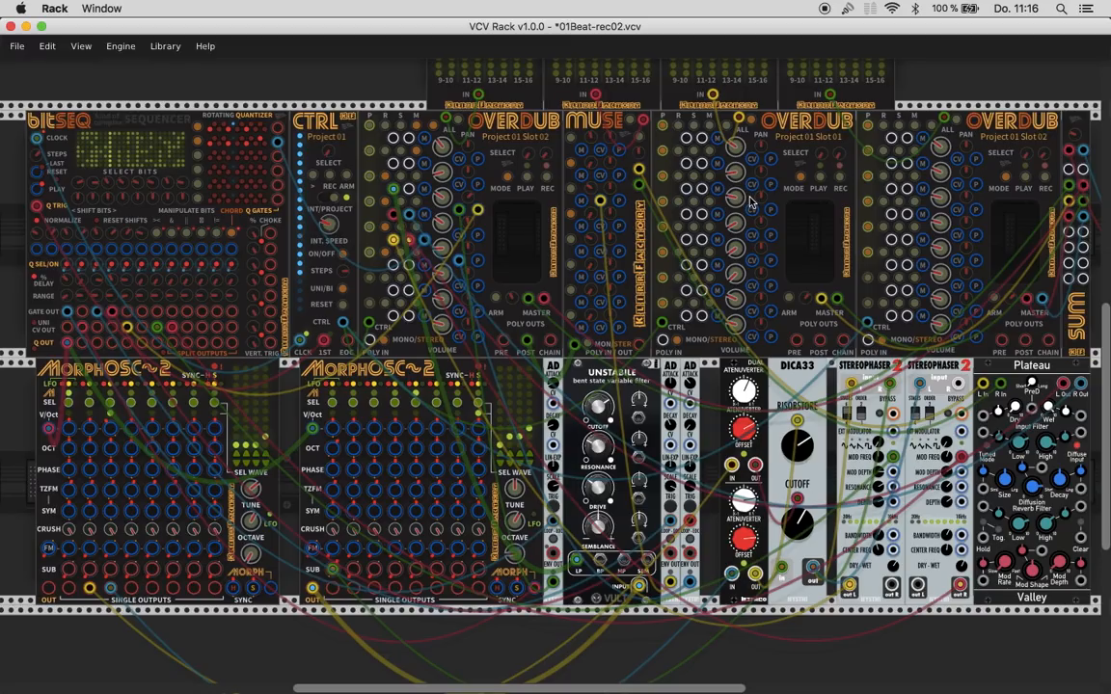
key(super+Tab)
key(super+Tab)
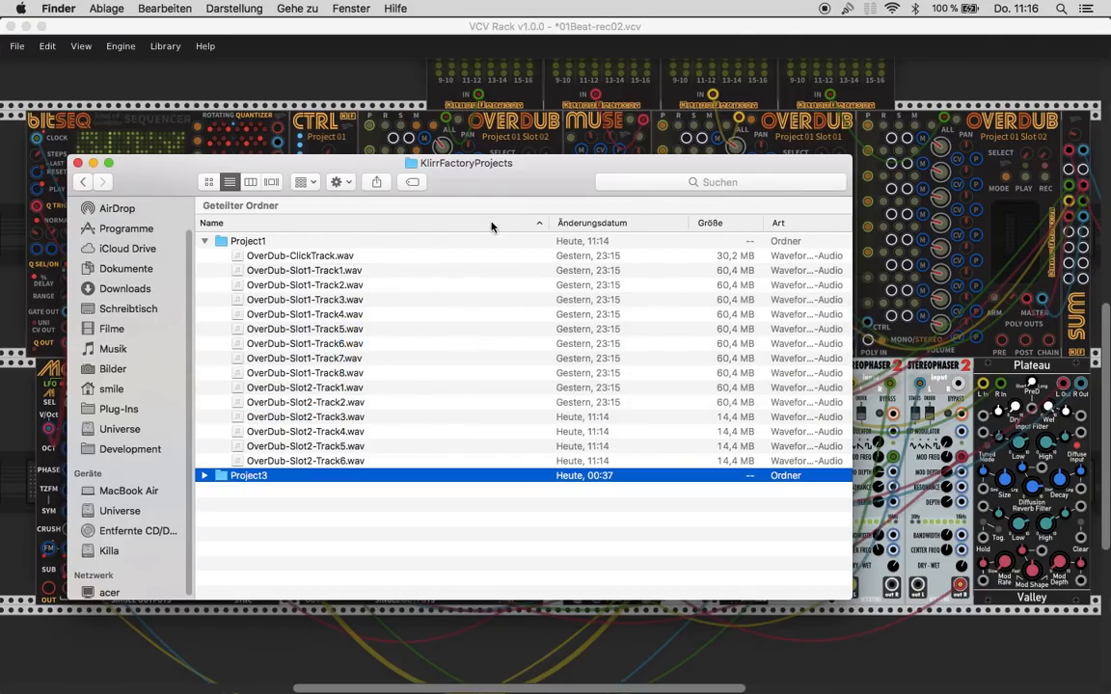
click(214, 242)
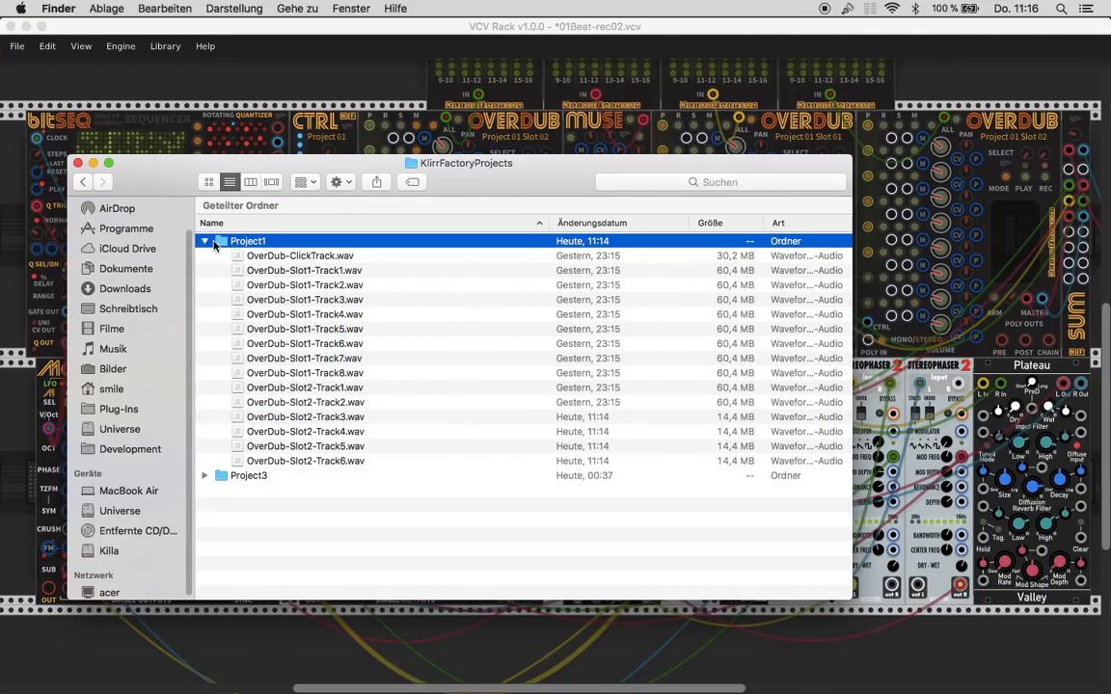
click(203, 241)
click(203, 241)
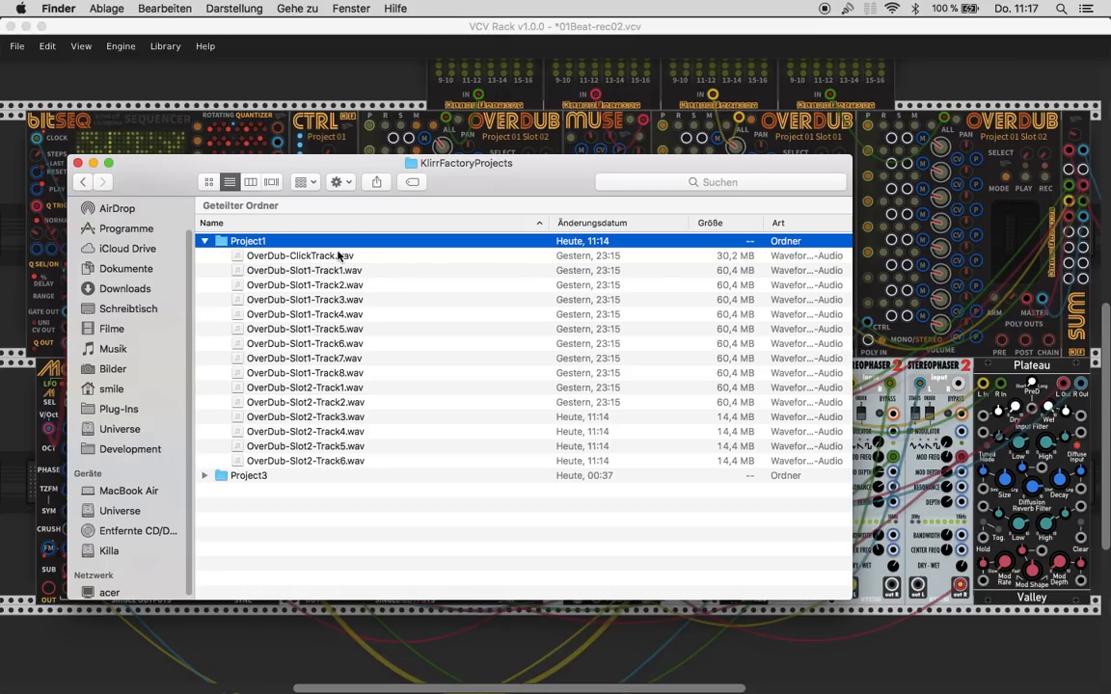
click(325, 72)
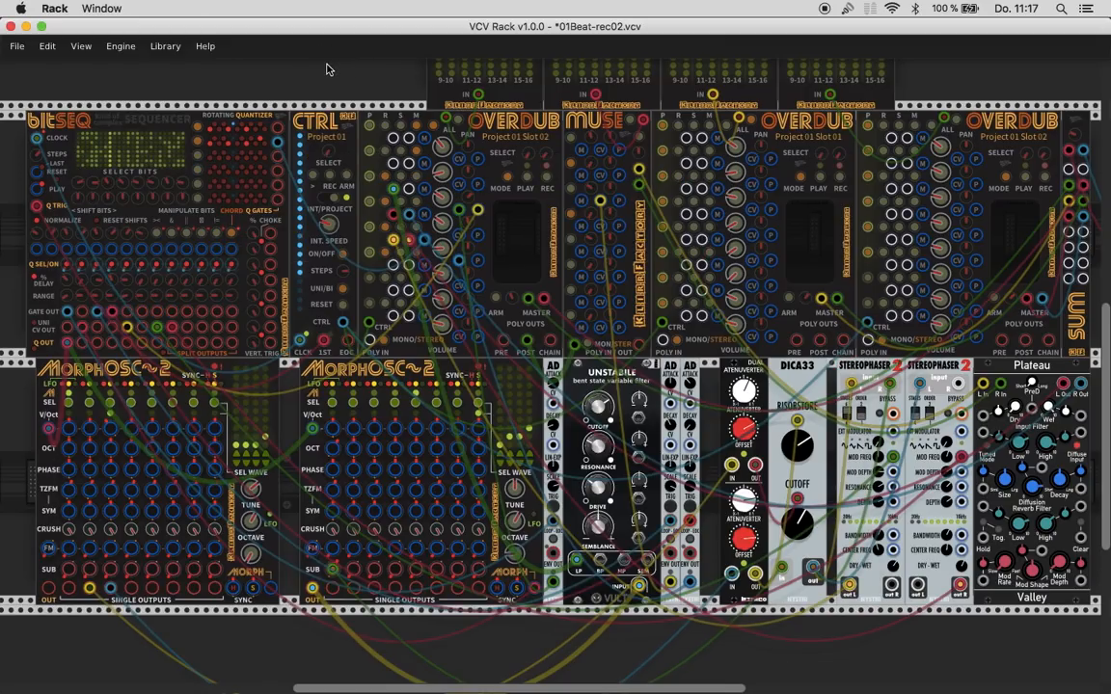